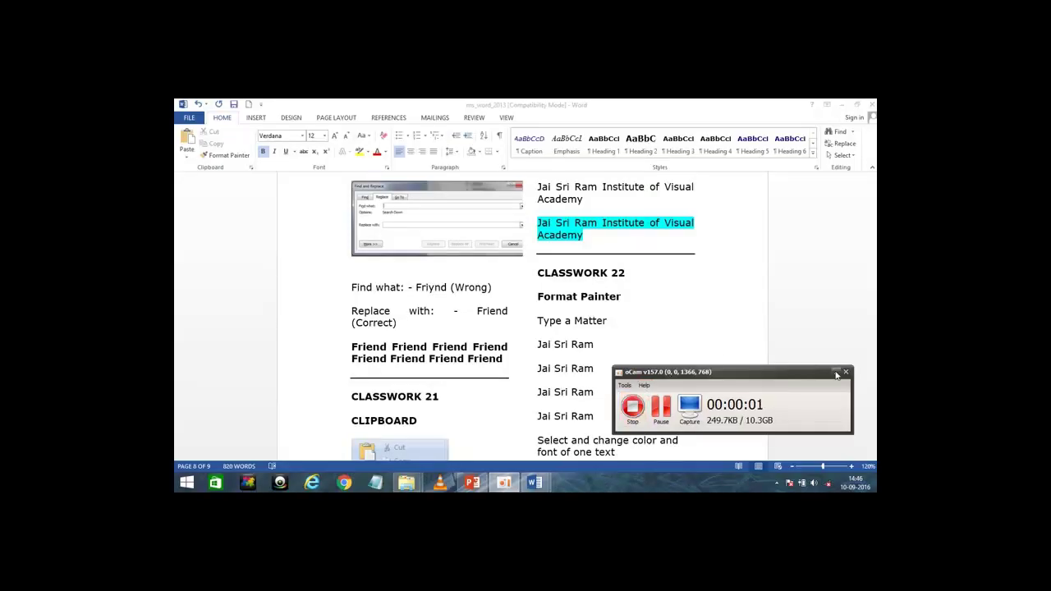
Minimize the recorder and read through the Clipboard and Format Painter notes in ms_word_2013
{"action": "left_click", "coordinate": [837, 372]}
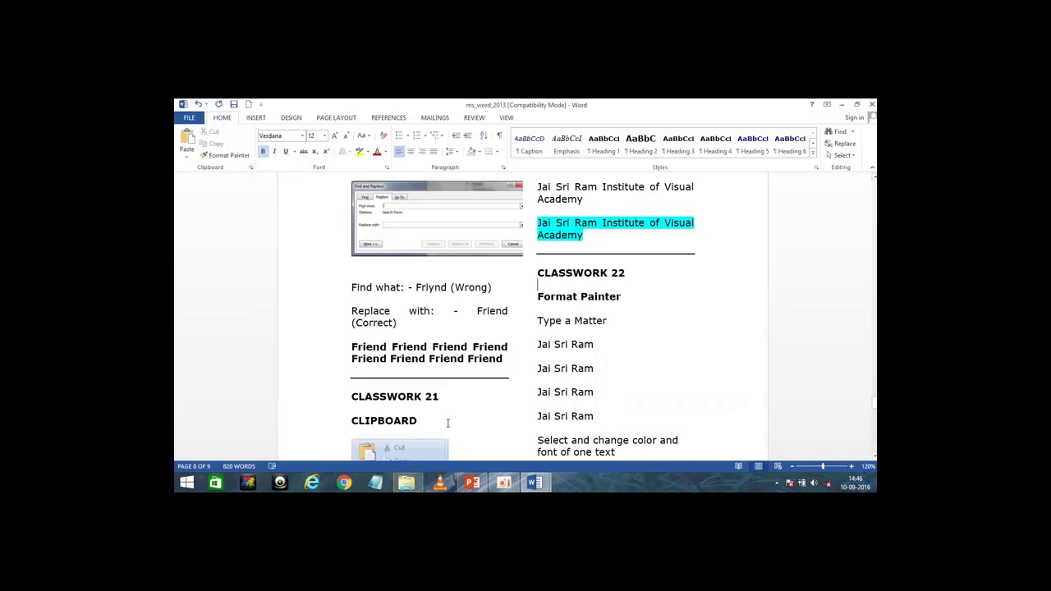
{"action": "left_click", "coordinate": [447, 420]}
{"action": "scroll", "coordinate": [508, 363], "scroll_direction": "down", "scroll_amount": 2}
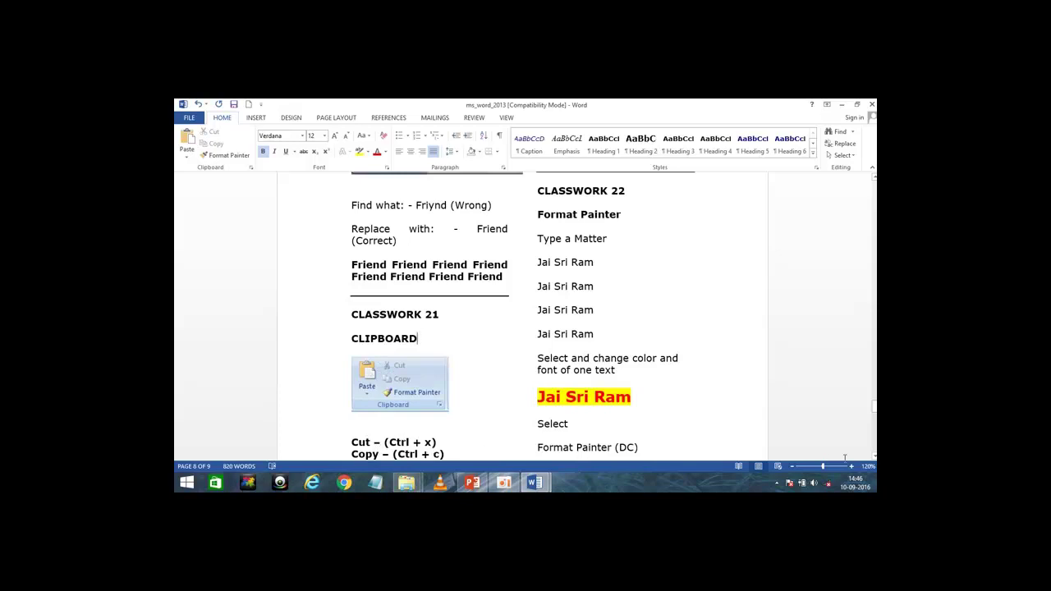
{"action": "scroll", "coordinate": [873, 462], "scroll_direction": "down", "scroll_amount": 1}
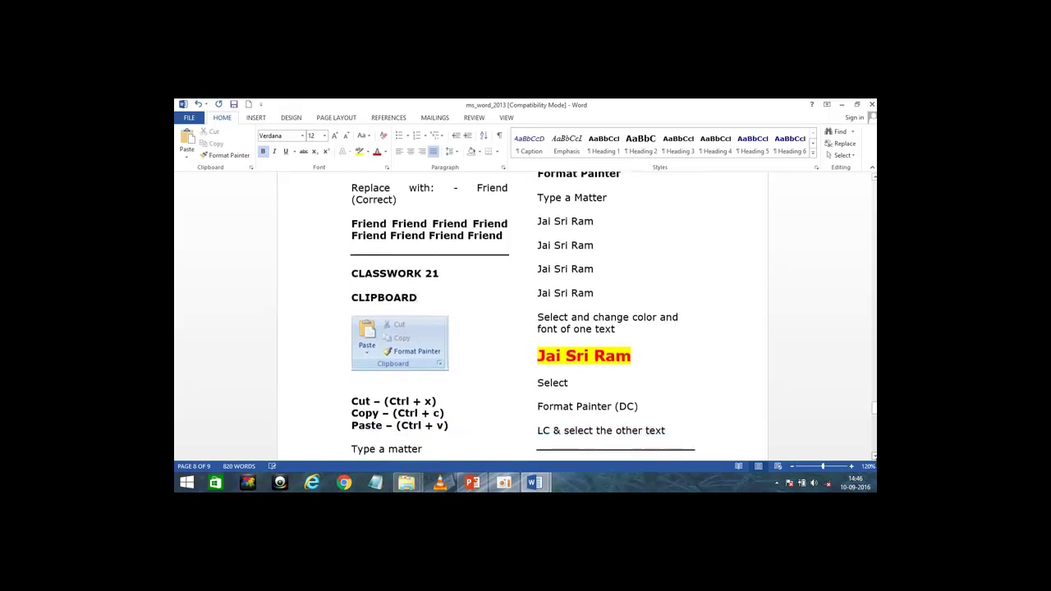
{"action": "scroll", "coordinate": [523, 317], "scroll_direction": "down", "scroll_amount": 2}
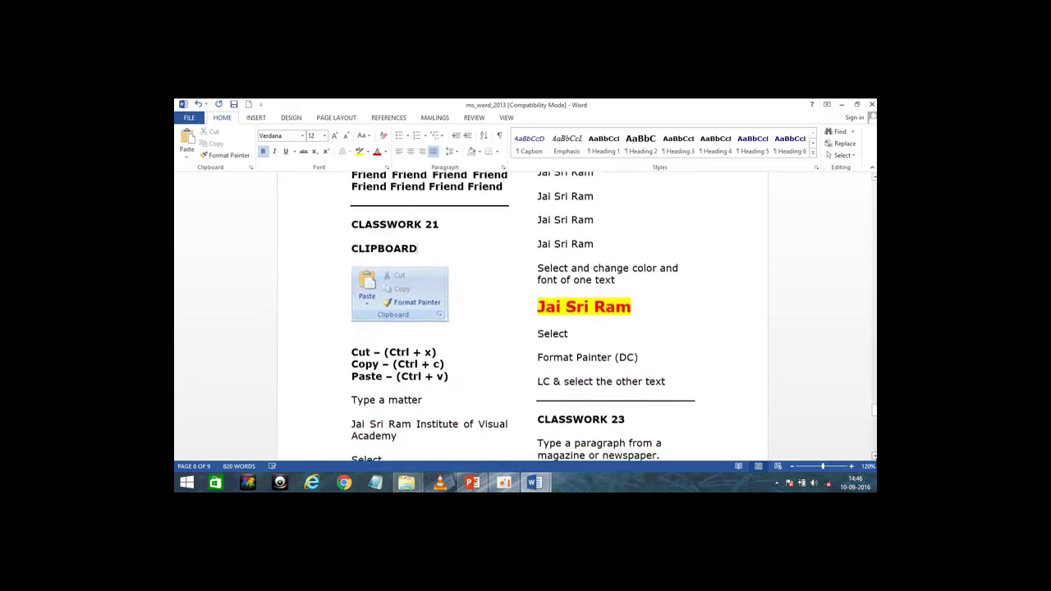
{"action": "scroll", "coordinate": [542, 442], "scroll_direction": "down", "scroll_amount": 1}
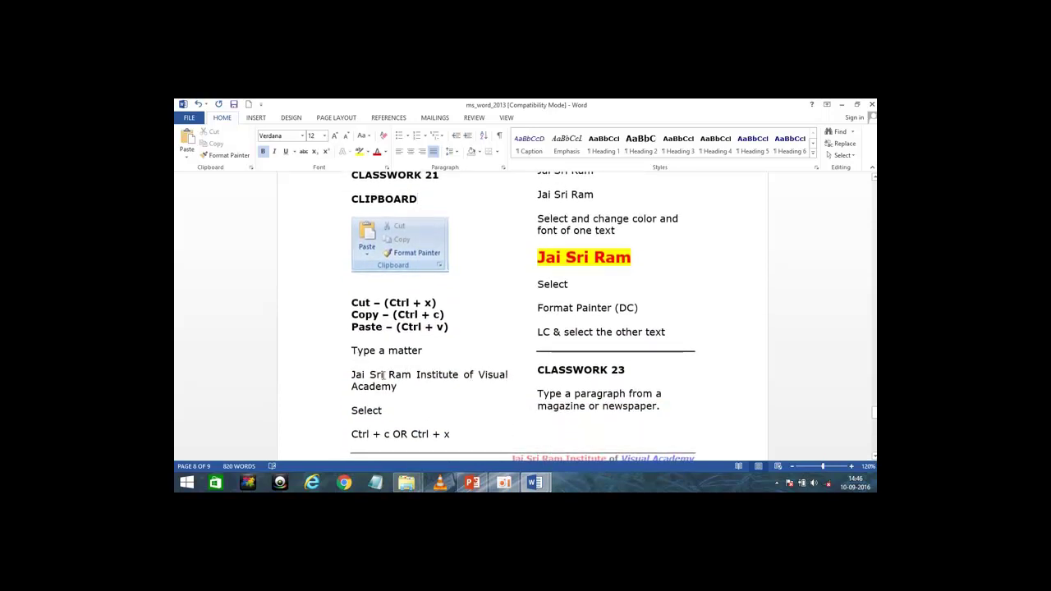
In Document1, type 'Jai Sri Ram Institute of Visual Academy' below the bullets and break to a new line
{"action": "mouse_move", "coordinate": [535, 483]}
{"action": "left_click", "coordinate": [612, 427]}
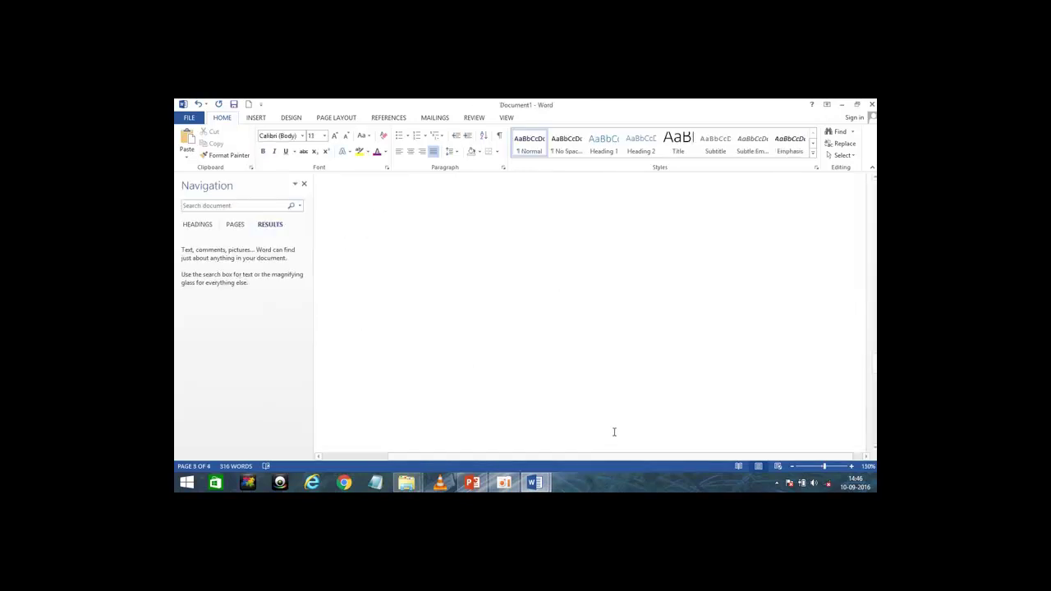
{"action": "type", "text": "Jai"}
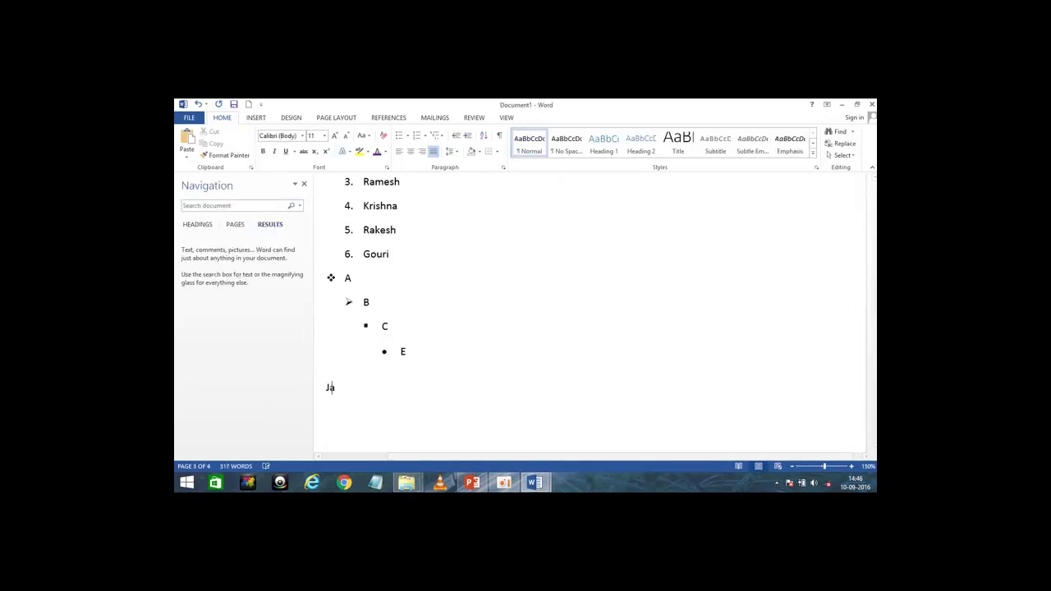
{"action": "type", "text": " Sri Ram "}
{"action": "type", "text": "Institute of V"}
{"action": "type", "text": "isual ACademy"}
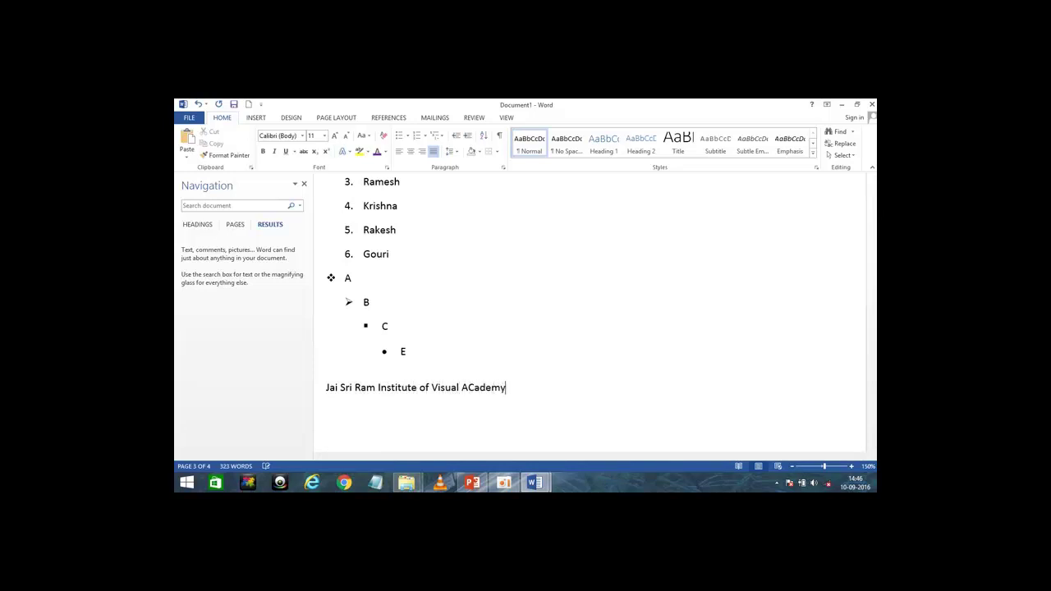
{"action": "key", "text": "ctrl+Return"}
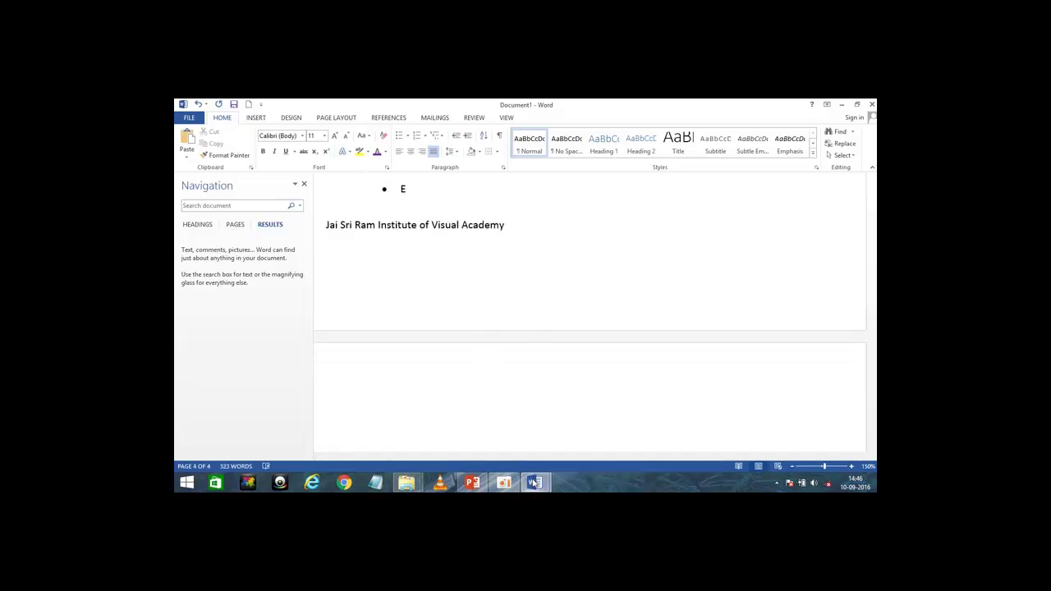
Select the institute line in Document1, checking the classwork notes alongside
{"action": "left_click", "coordinate": [505, 442]}
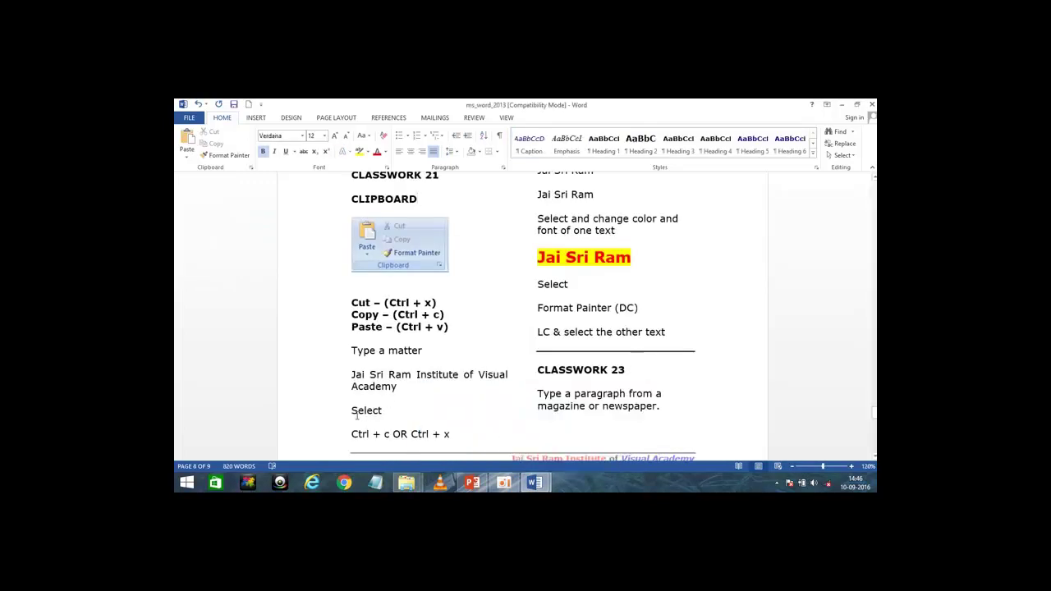
{"action": "left_click", "coordinate": [552, 435]}
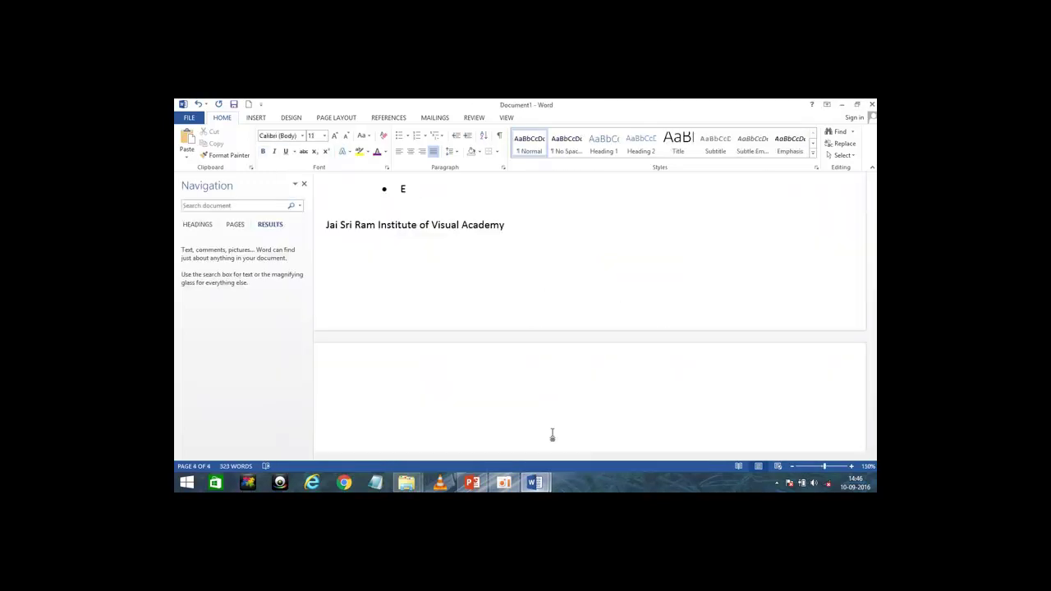
{"action": "left_click_drag", "start_coordinate": [514, 227], "coordinate": [326, 225]}
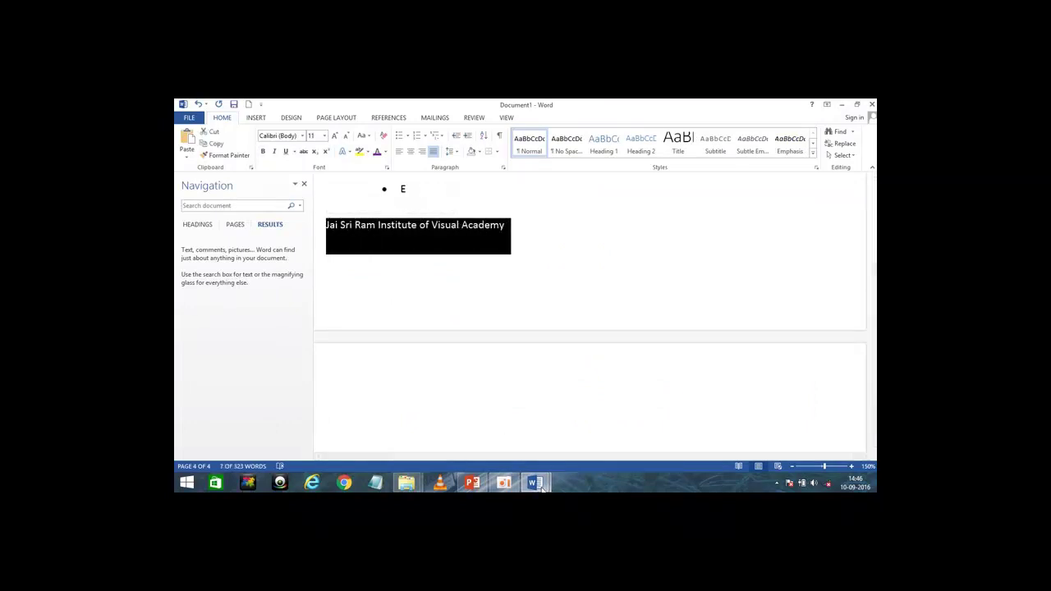
{"action": "left_click", "coordinate": [469, 447]}
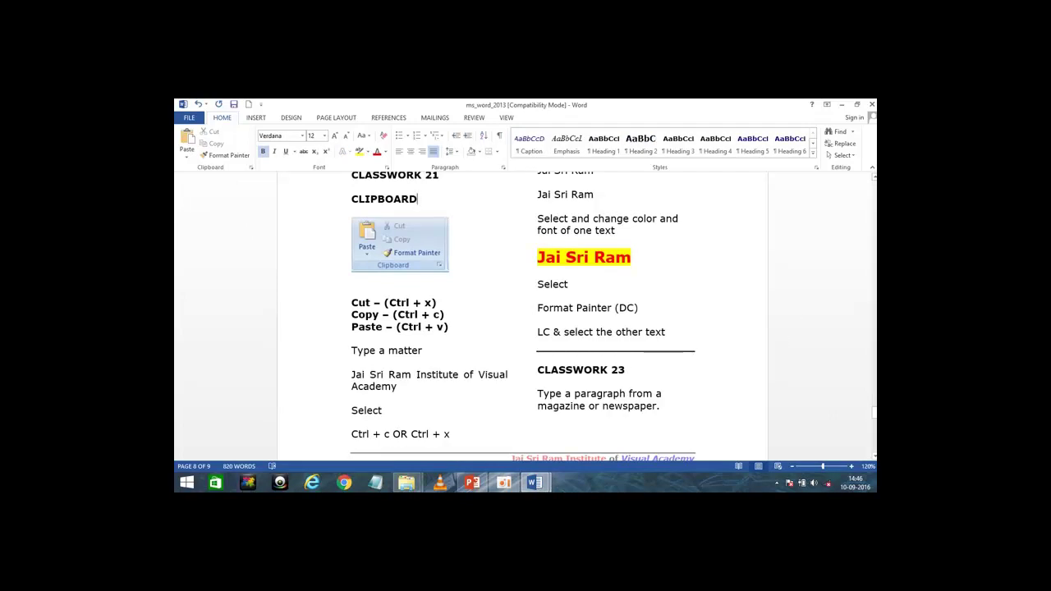
{"action": "scroll", "coordinate": [523, 317], "scroll_direction": "up", "scroll_amount": 3}
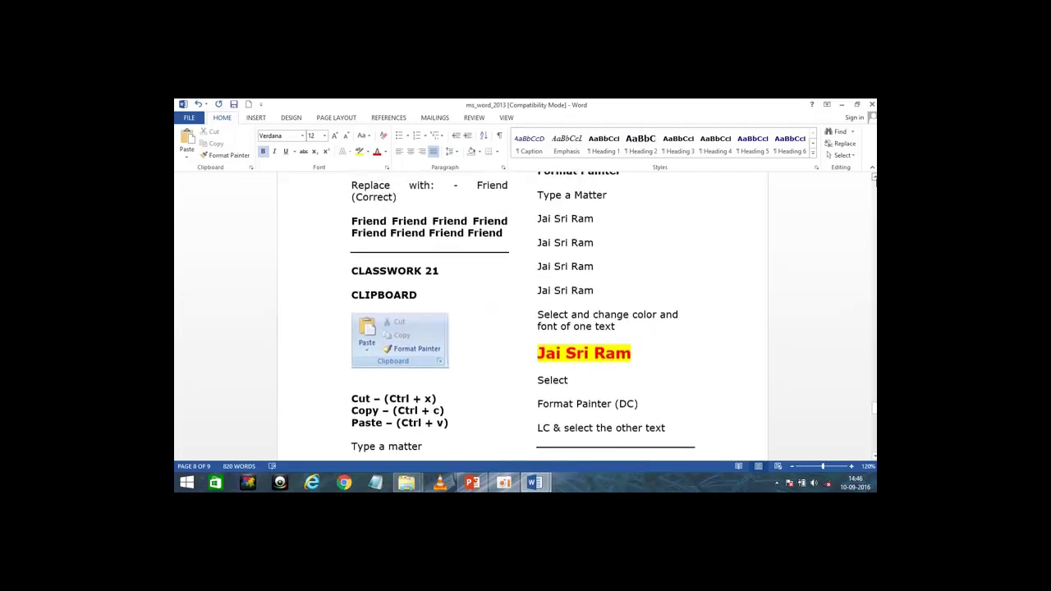
{"action": "scroll", "coordinate": [523, 316], "scroll_direction": "up", "scroll_amount": 2}
{"action": "scroll", "coordinate": [523, 316], "scroll_direction": "up", "scroll_amount": 3}
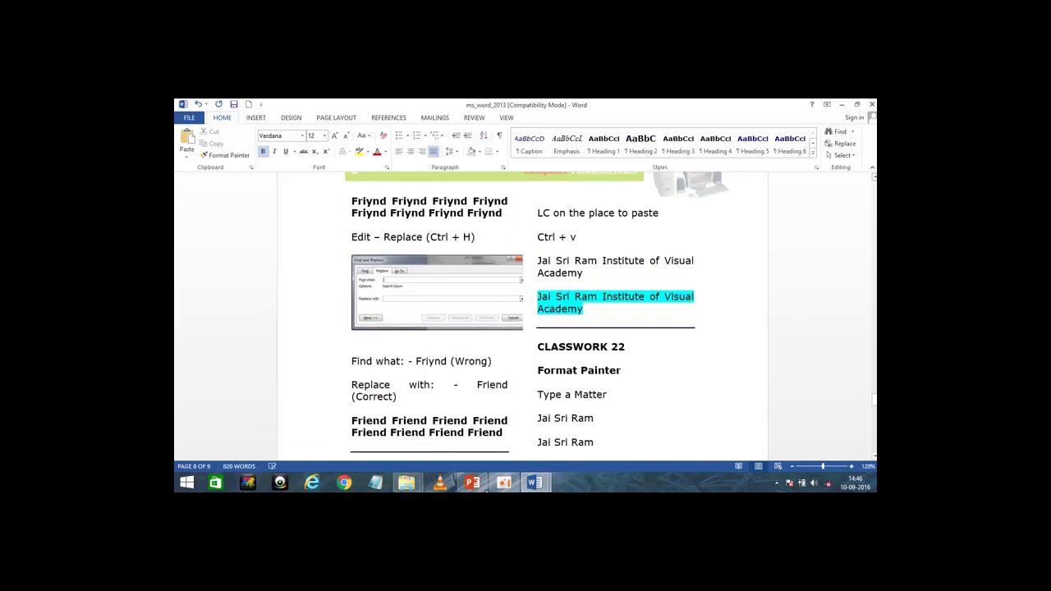
{"action": "left_click", "coordinate": [573, 428]}
Copy the institute line and move to the start of page 4
{"action": "left_click", "coordinate": [319, 228]}
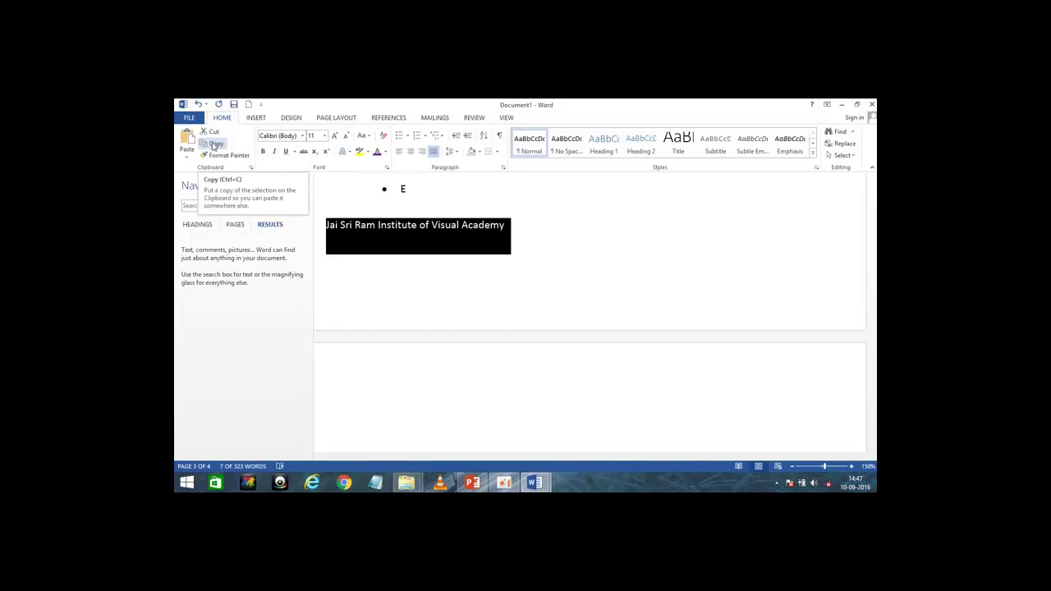
{"action": "left_click", "coordinate": [215, 145]}
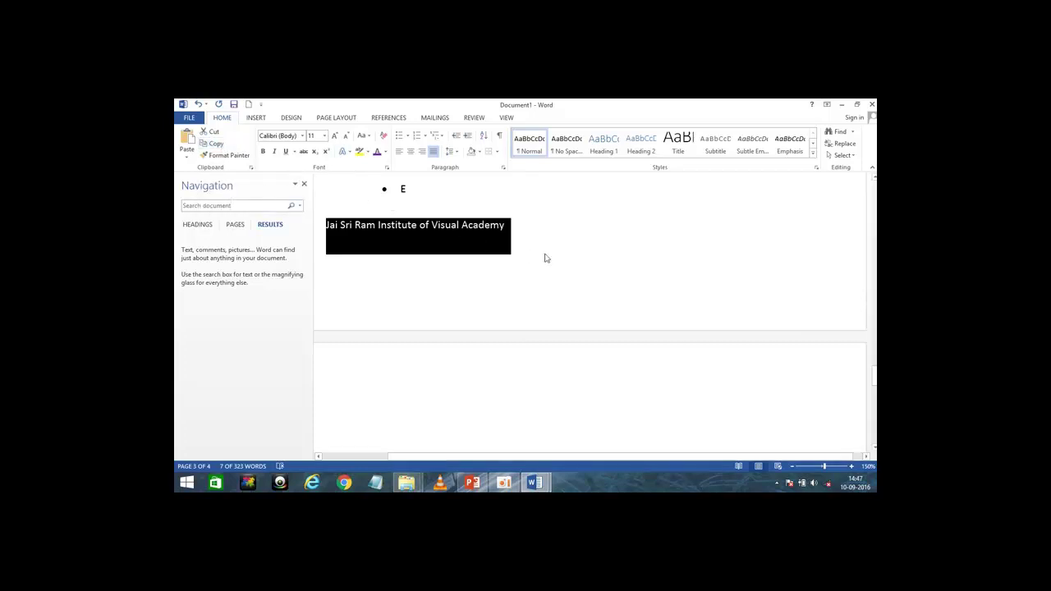
{"action": "left_click", "coordinate": [530, 229]}
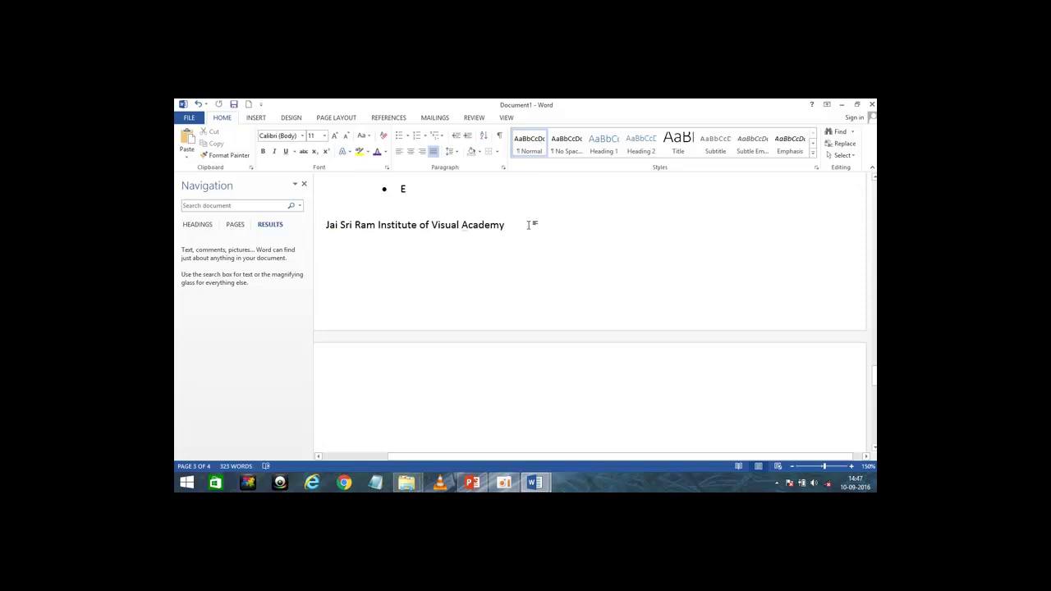
{"action": "key", "text": "ctrl+End"}
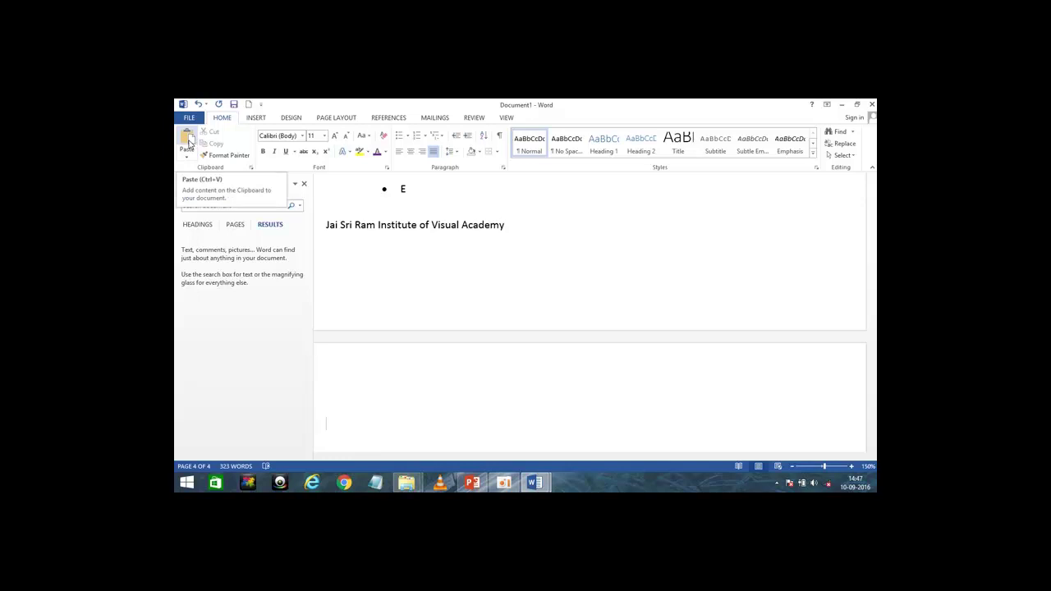
Paste four copies of 'Jai Sri Ram Institute of Visual Academy' onto page 4
{"action": "left_click", "coordinate": [188, 142]}
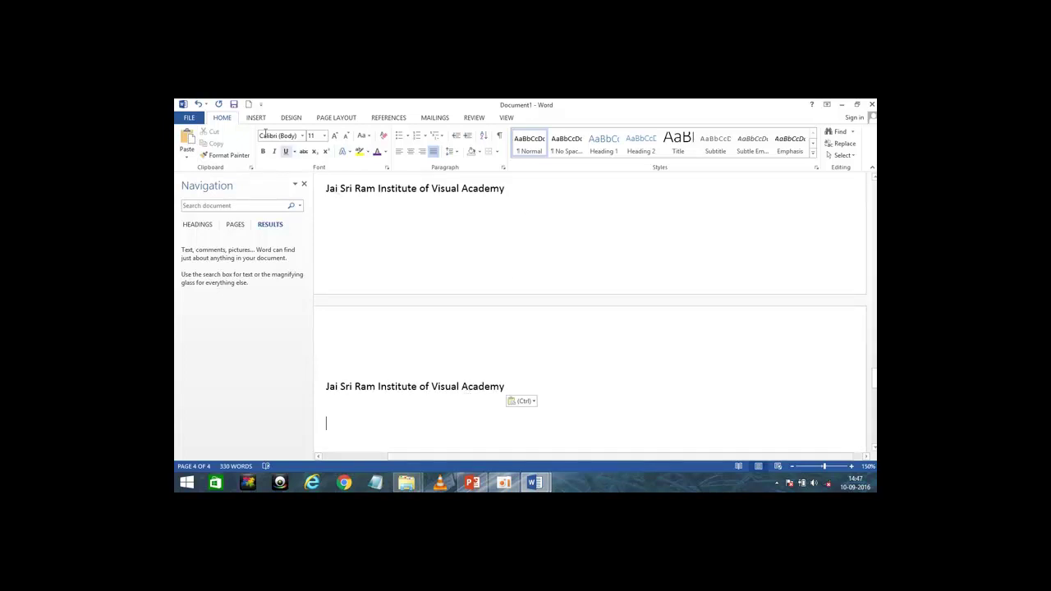
{"action": "left_click", "coordinate": [189, 148]}
{"action": "left_click", "coordinate": [188, 137]}
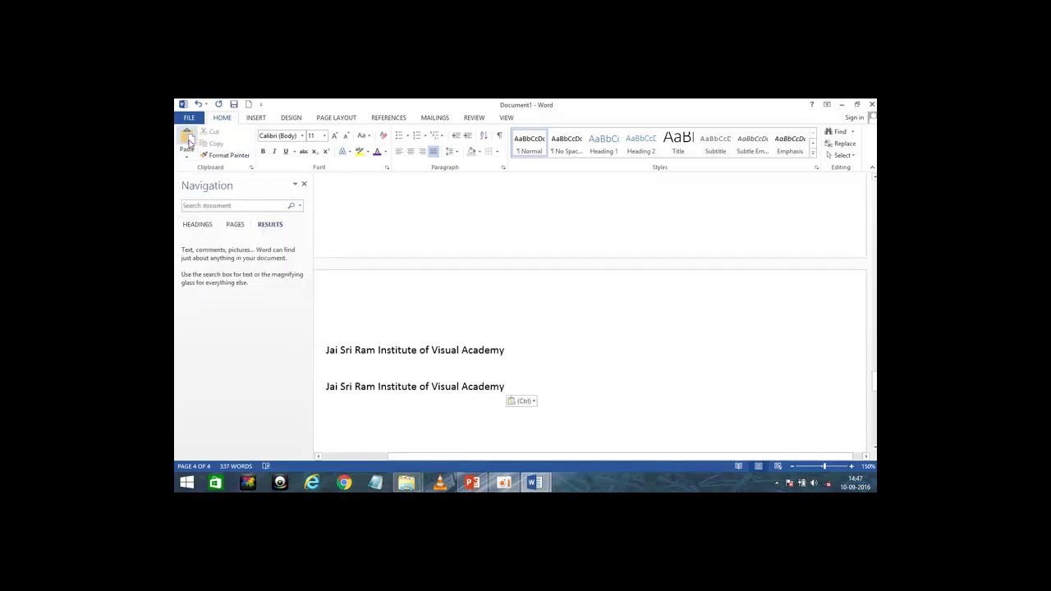
{"action": "left_click", "coordinate": [189, 140]}
{"action": "left_click", "coordinate": [188, 139]}
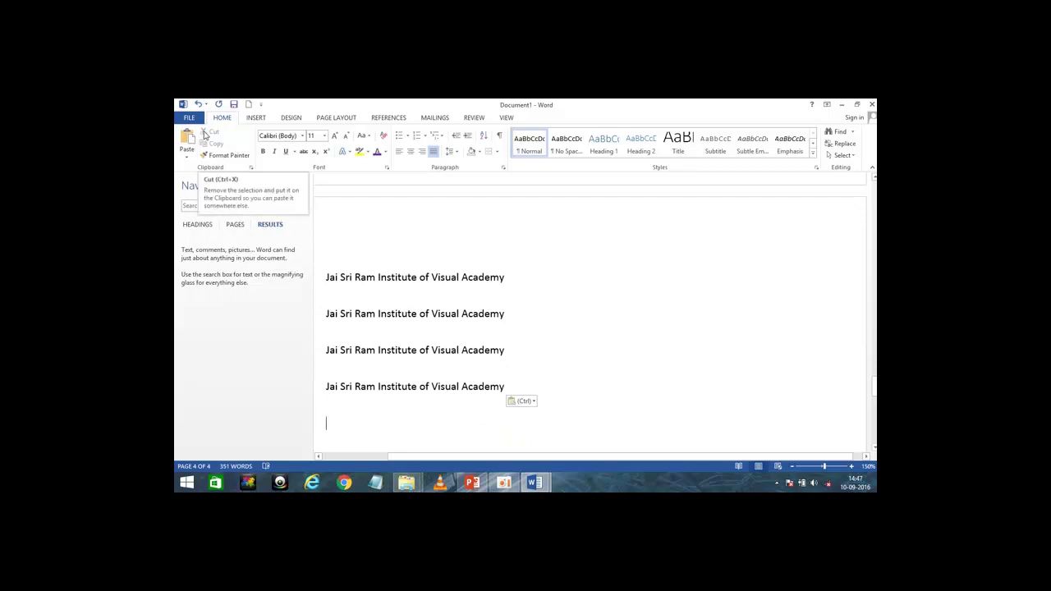
Cut the sentence beginning 'Imagine a life where all your time'
{"action": "scroll", "coordinate": [575, 309], "scroll_direction": "up", "scroll_amount": 2}
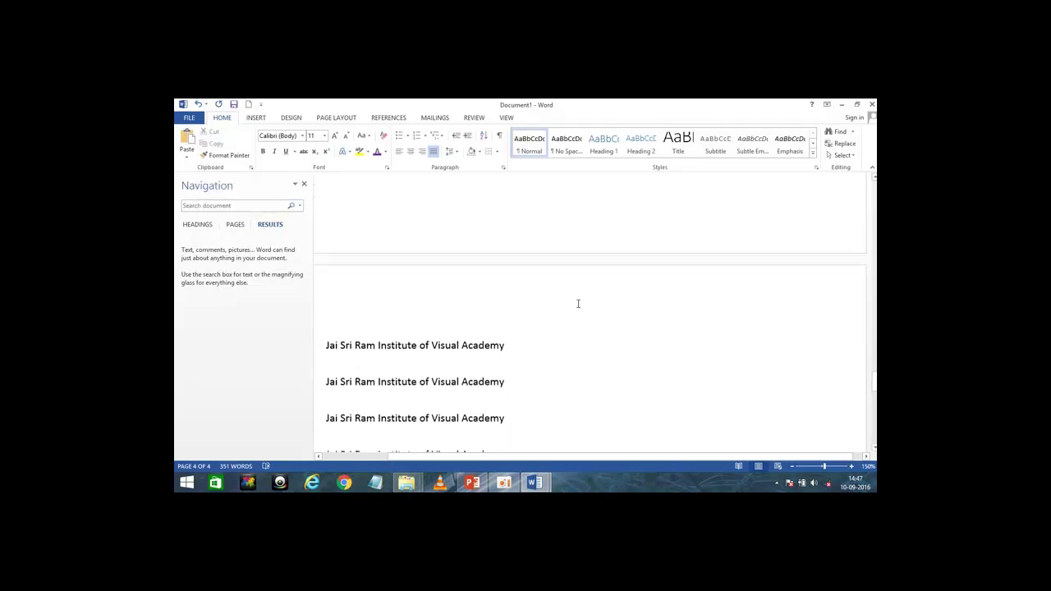
{"action": "scroll", "coordinate": [575, 309], "scroll_direction": "up", "scroll_amount": 5}
{"action": "scroll", "coordinate": [575, 309], "scroll_direction": "up", "scroll_amount": 3}
{"action": "scroll", "coordinate": [575, 308], "scroll_direction": "down", "scroll_amount": 4}
{"action": "scroll", "coordinate": [575, 309], "scroll_direction": "down", "scroll_amount": 5}
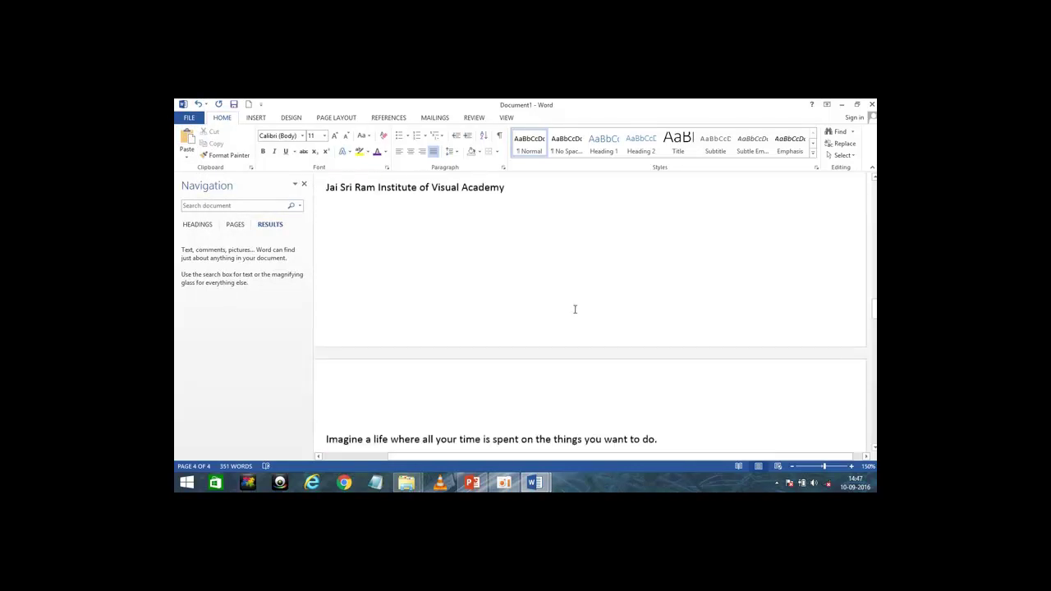
{"action": "left_click_drag", "start_coordinate": [661, 437], "coordinate": [334, 414]}
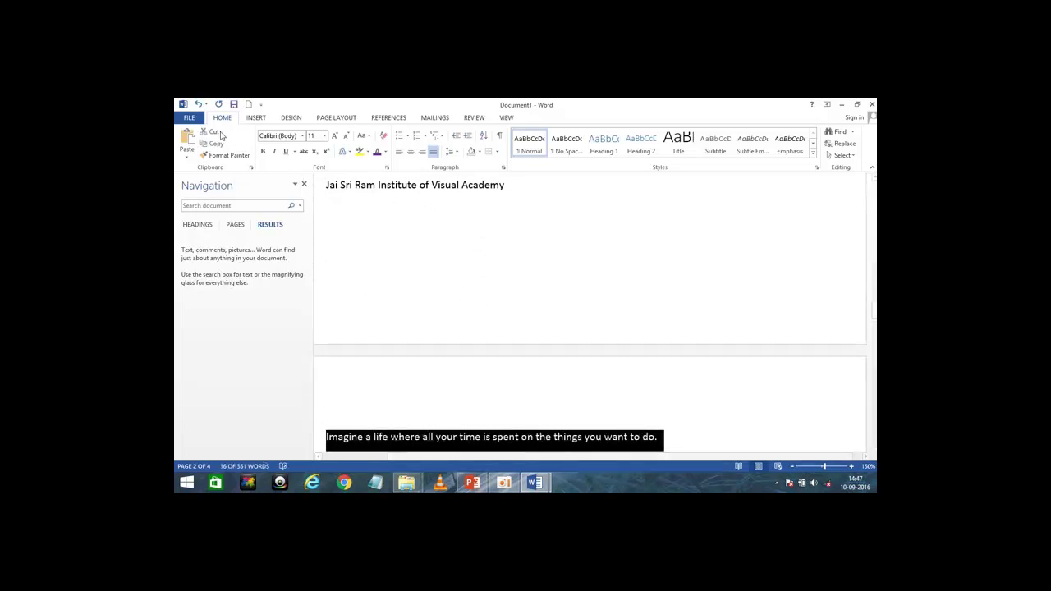
{"action": "left_click", "coordinate": [217, 136]}
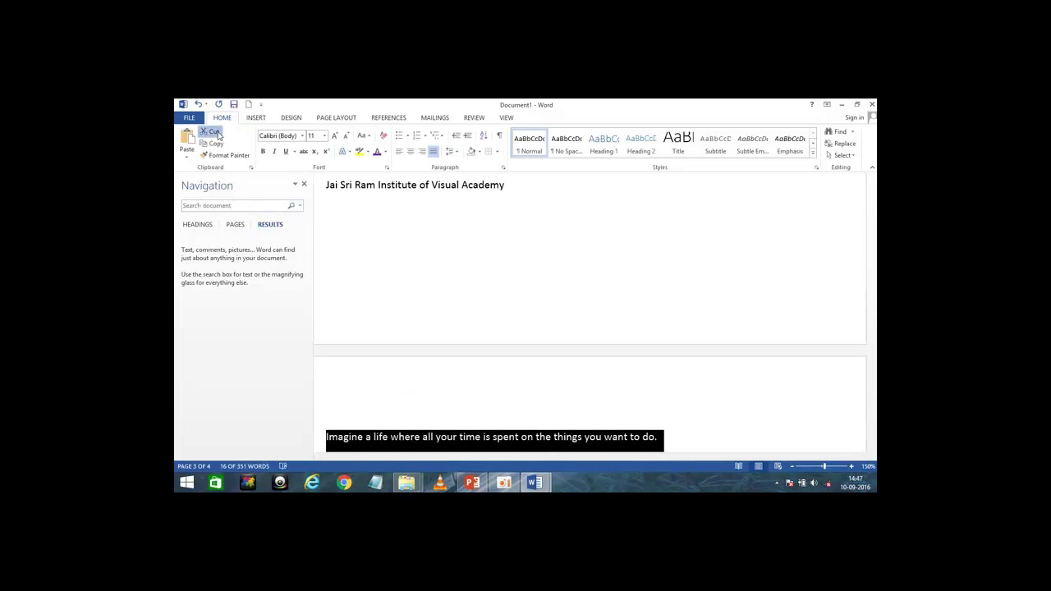
Paste the cut sentence on a new line below Rakesh
{"action": "scroll", "coordinate": [538, 354], "scroll_direction": "up", "scroll_amount": 5}
{"action": "scroll", "coordinate": [526, 353], "scroll_direction": "up", "scroll_amount": 5}
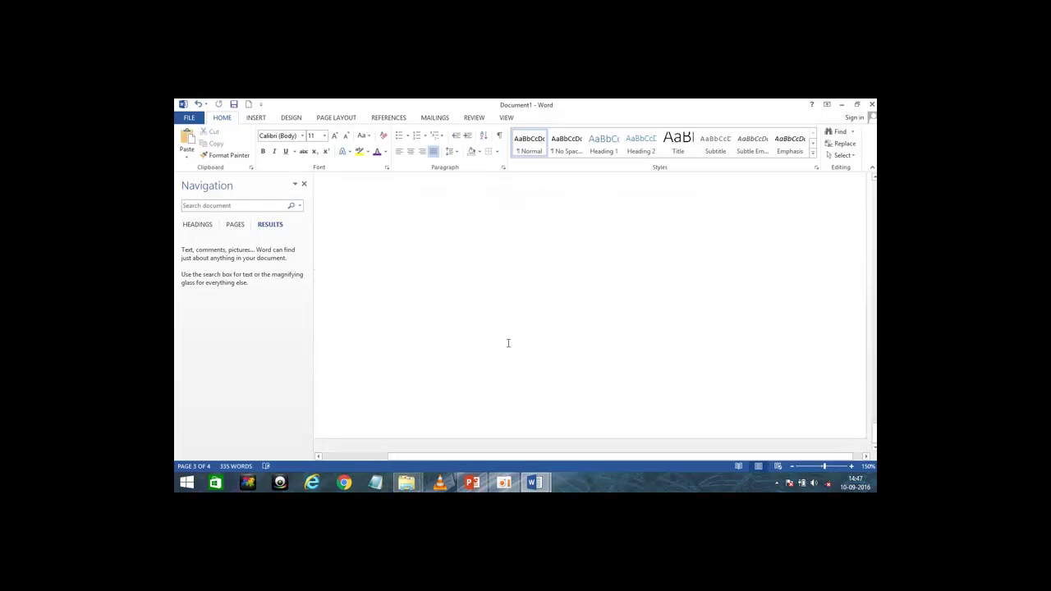
{"action": "scroll", "coordinate": [493, 340], "scroll_direction": "down", "scroll_amount": 5}
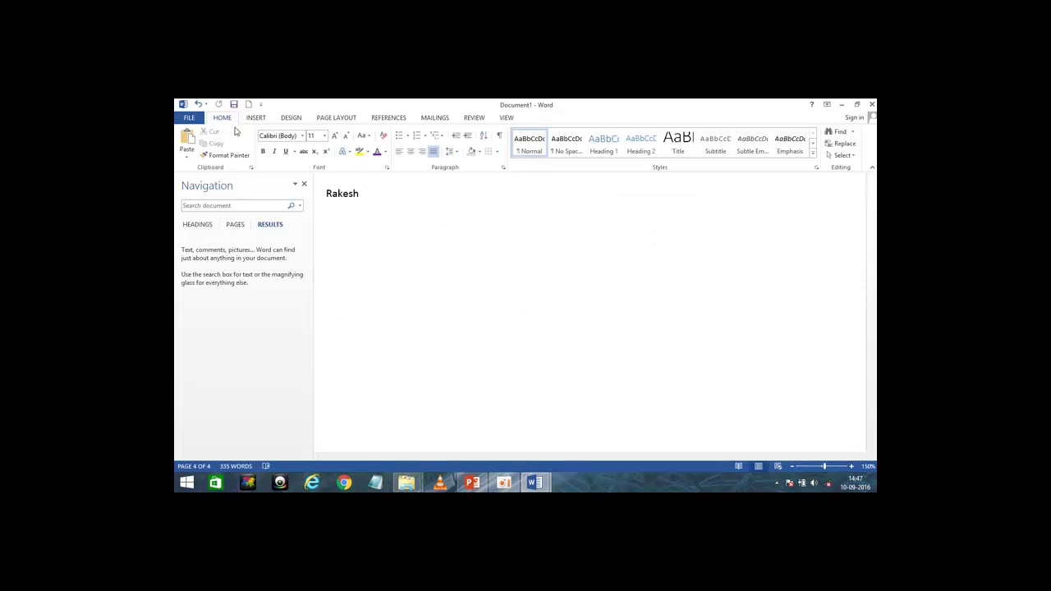
{"action": "key", "text": "Return"}
{"action": "left_click", "coordinate": [189, 140]}
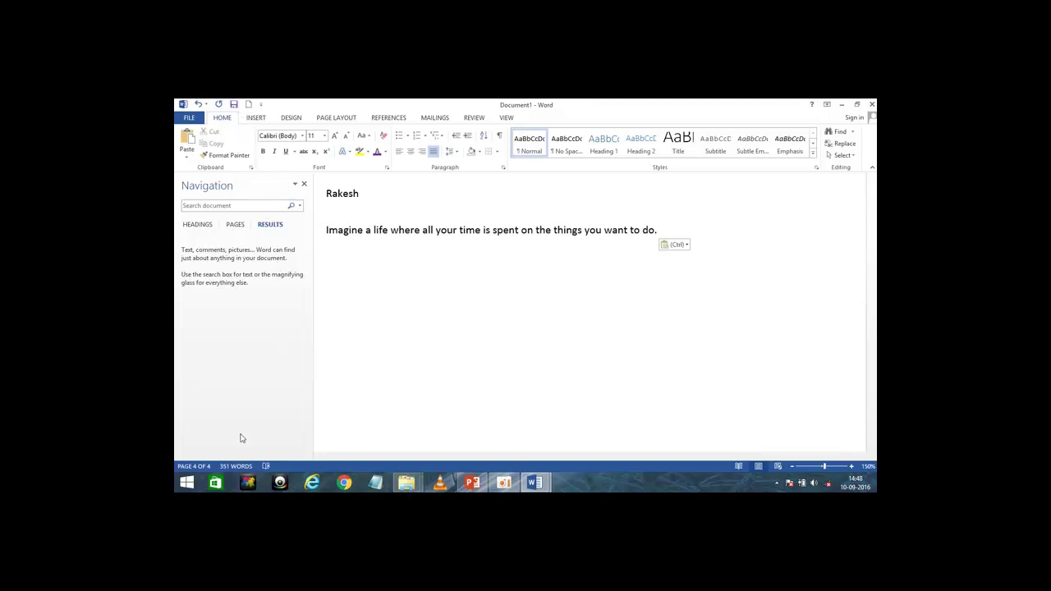
{"action": "mouse_move", "coordinate": [535, 483]}
{"action": "left_click", "coordinate": [491, 415]}
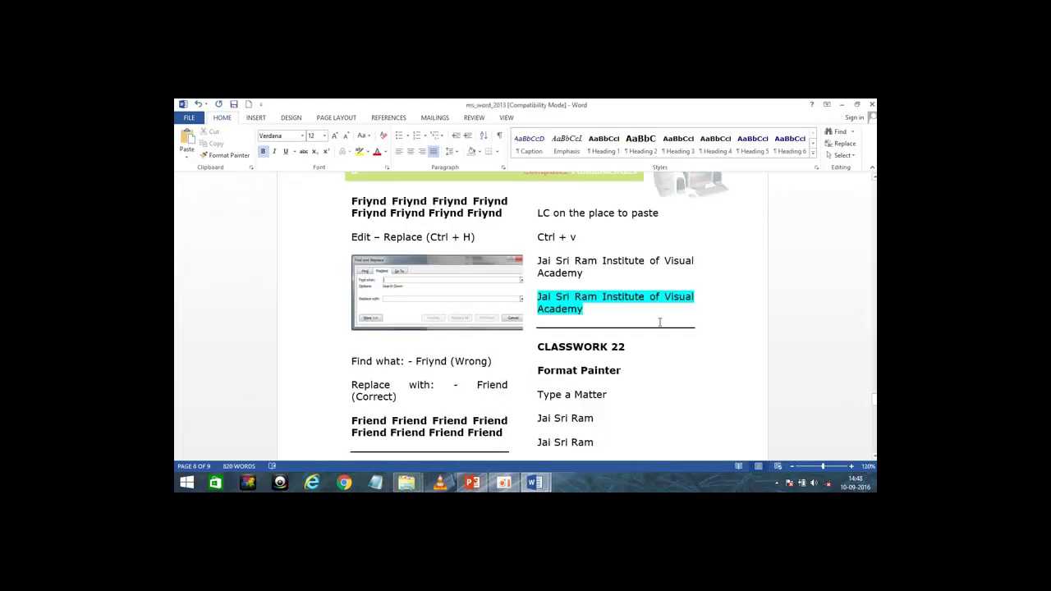
{"action": "left_click", "coordinate": [601, 346]}
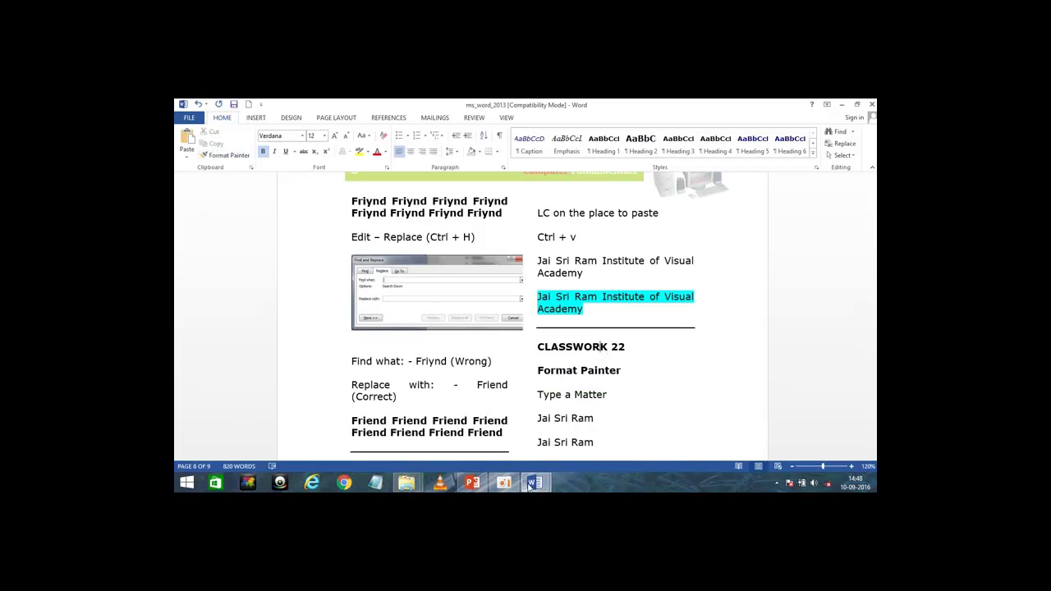
{"action": "scroll", "coordinate": [674, 361], "scroll_direction": "down", "scroll_amount": 5}
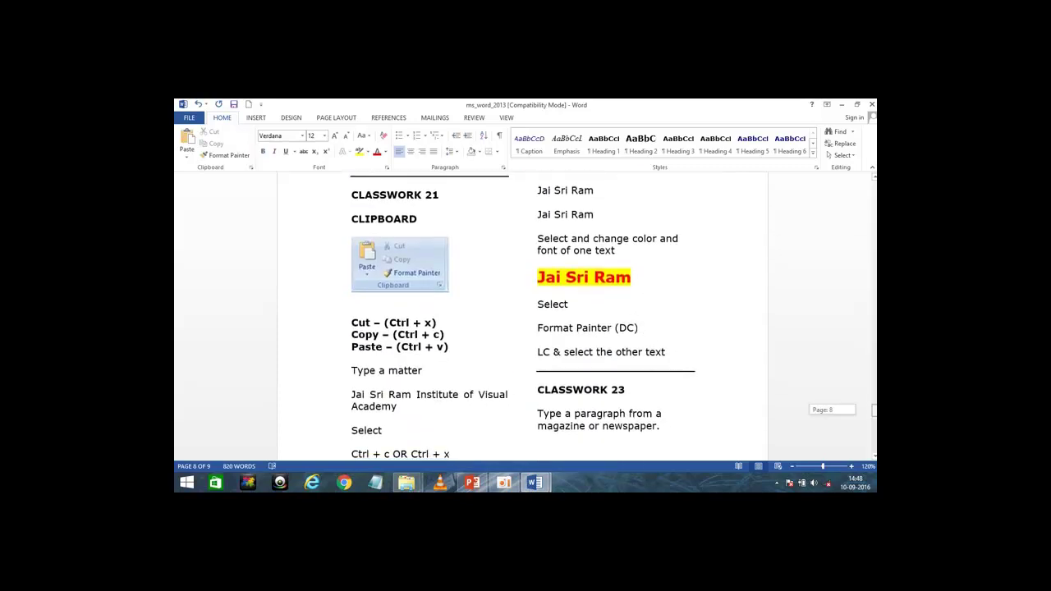
{"action": "scroll", "coordinate": [664, 254], "scroll_direction": "up", "scroll_amount": 2}
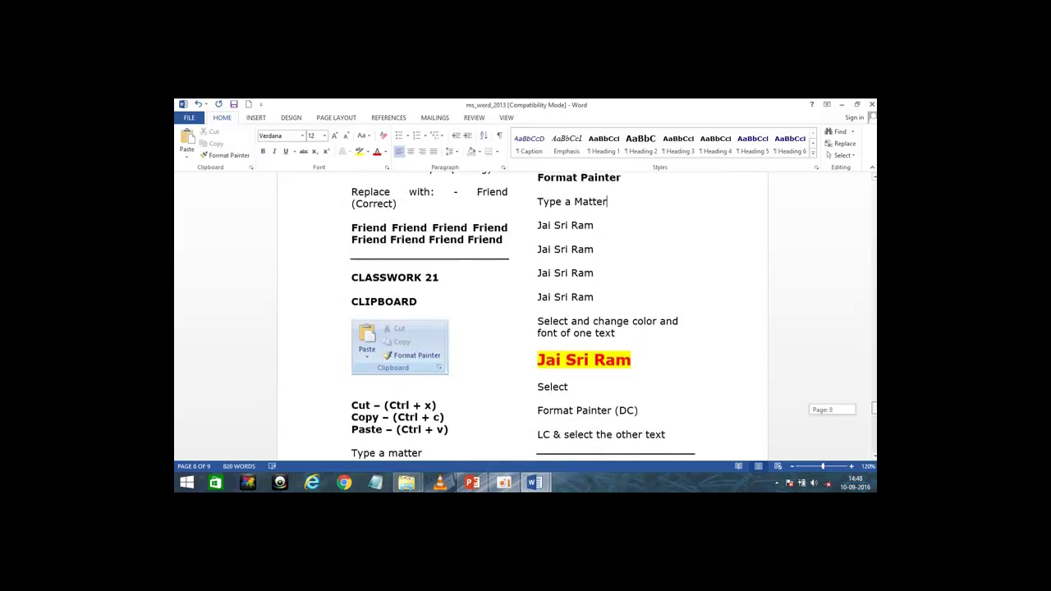
{"action": "left_click", "coordinate": [503, 483]}
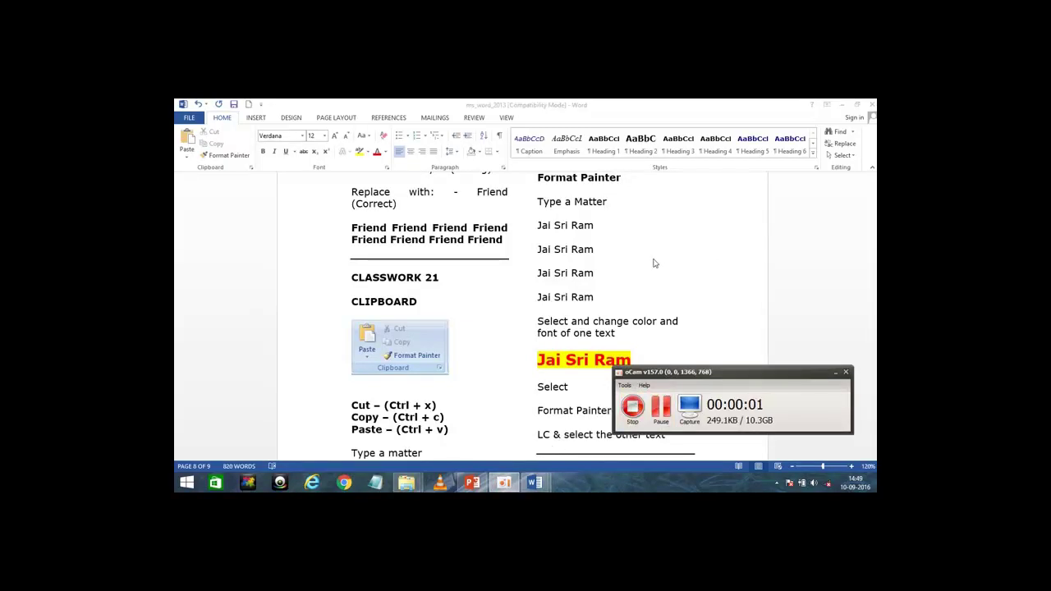
{"action": "left_click", "coordinate": [655, 263]}
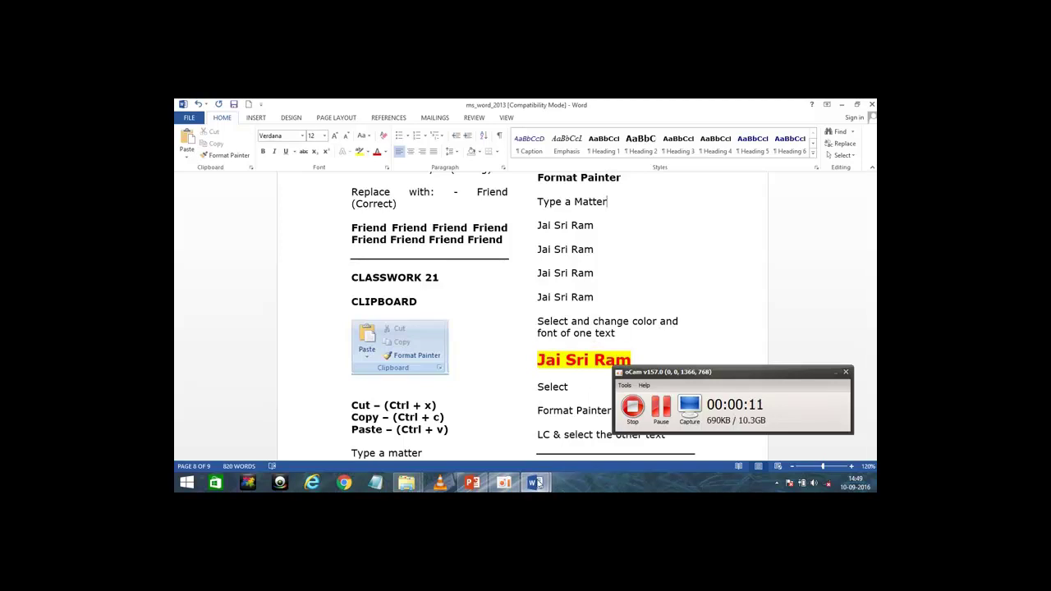
Type 'Jai Sri Ram' under the paragraph in Document1 and copy it
{"action": "mouse_move", "coordinate": [535, 483]}
{"action": "left_click", "coordinate": [578, 432]}
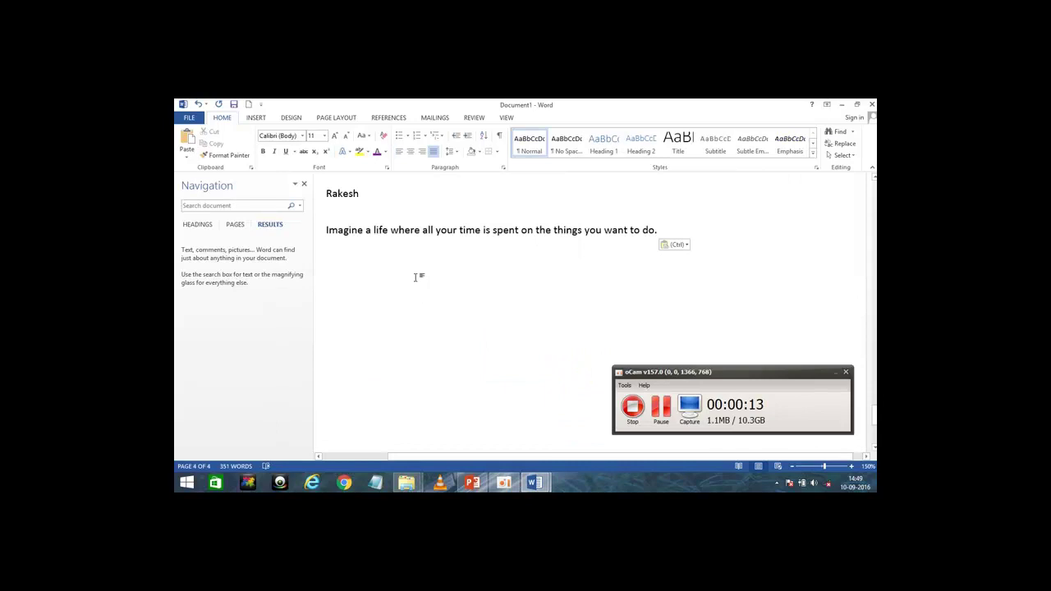
{"action": "type", "text": "Jai Sr"}
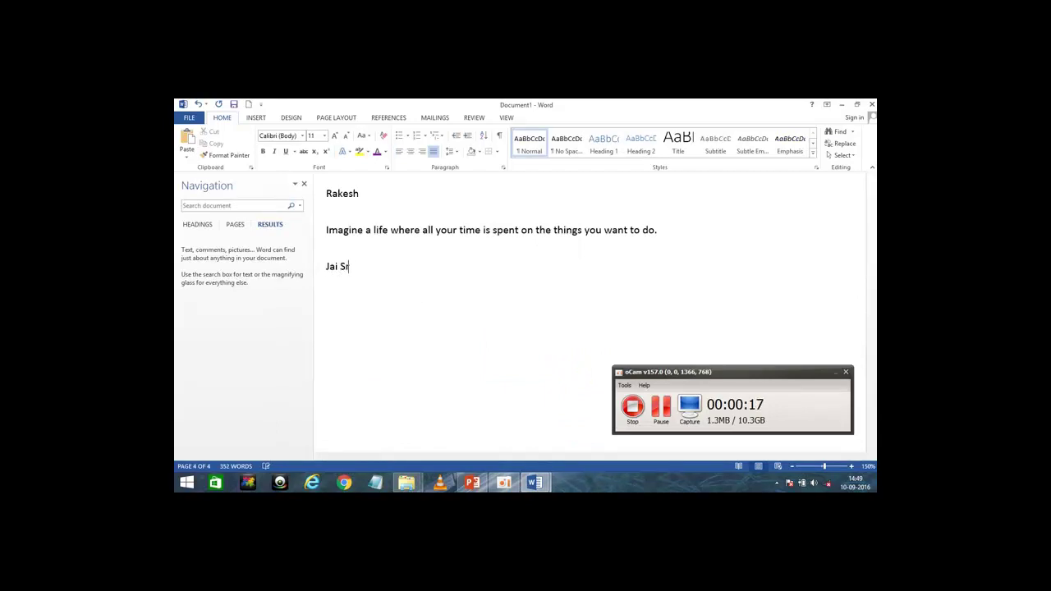
{"action": "type", "text": "i Ram"}
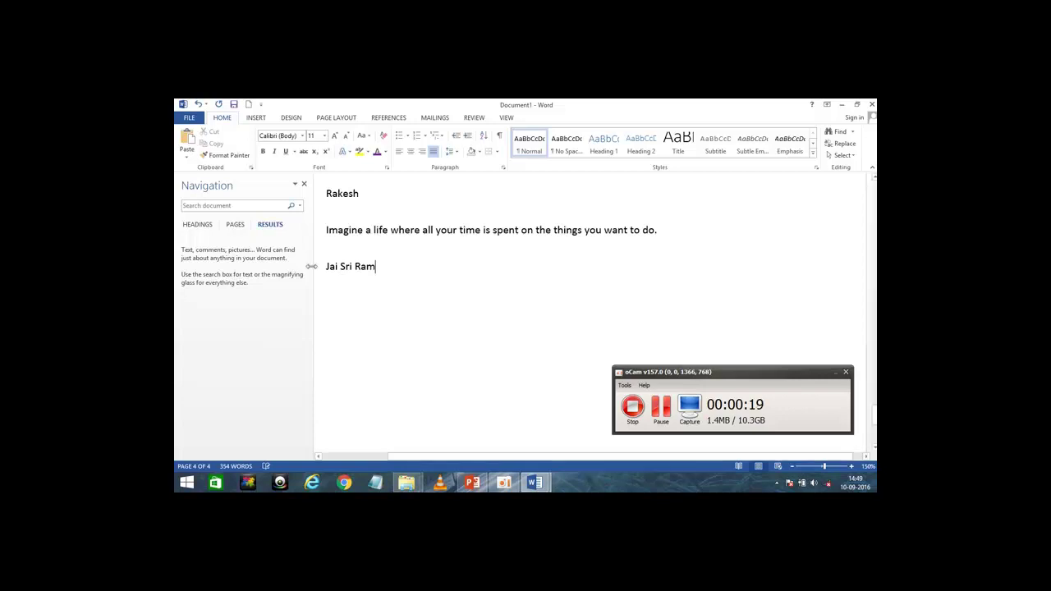
{"action": "triple_click", "coordinate": [351, 269]}
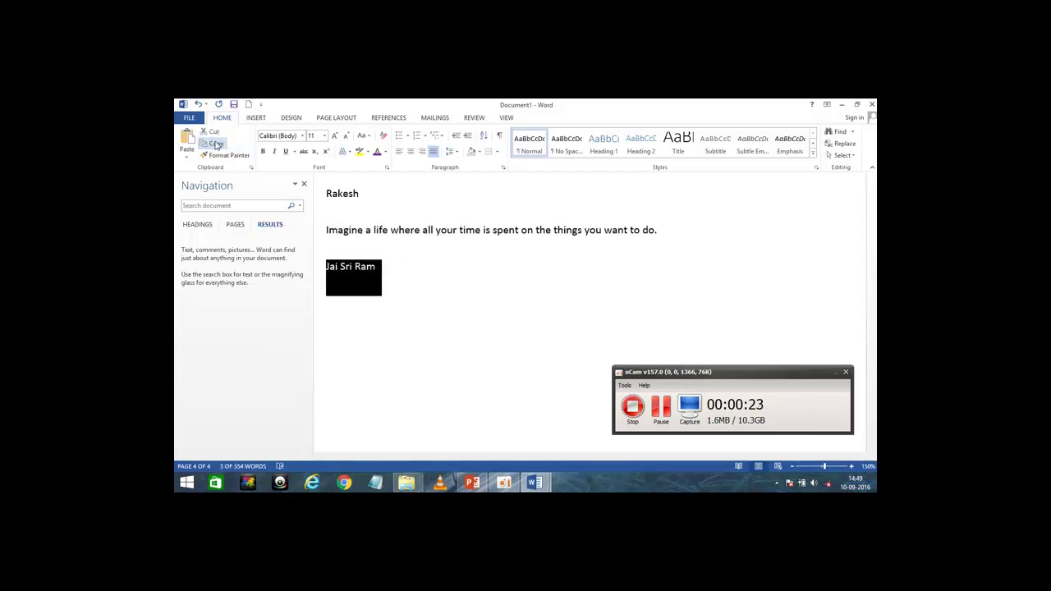
{"action": "left_click", "coordinate": [408, 264]}
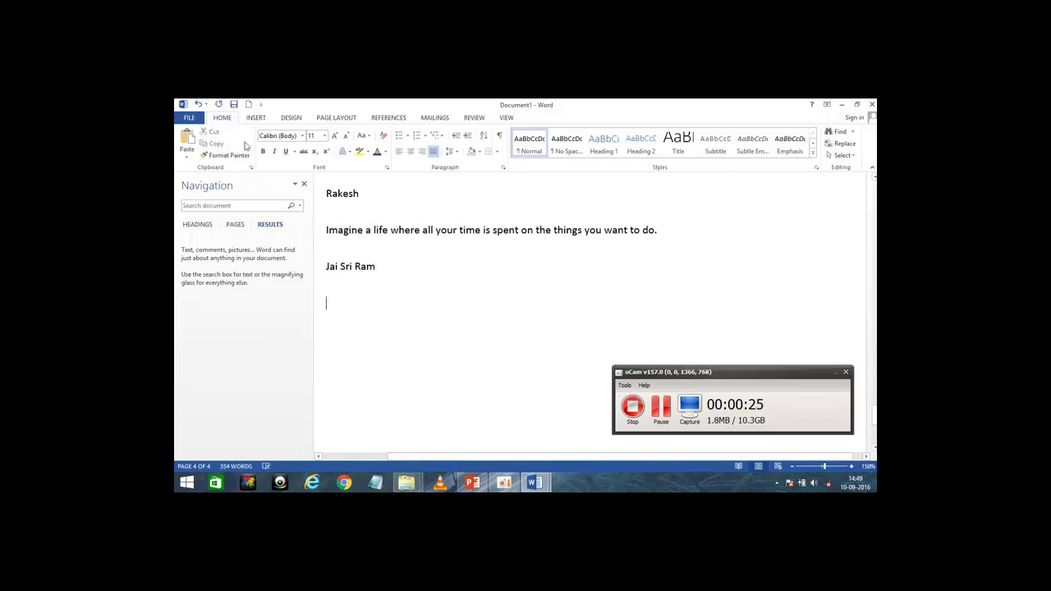
Paste further Jai Sri Ram copies beneath it and select the first line
{"action": "left_click", "coordinate": [188, 141]}
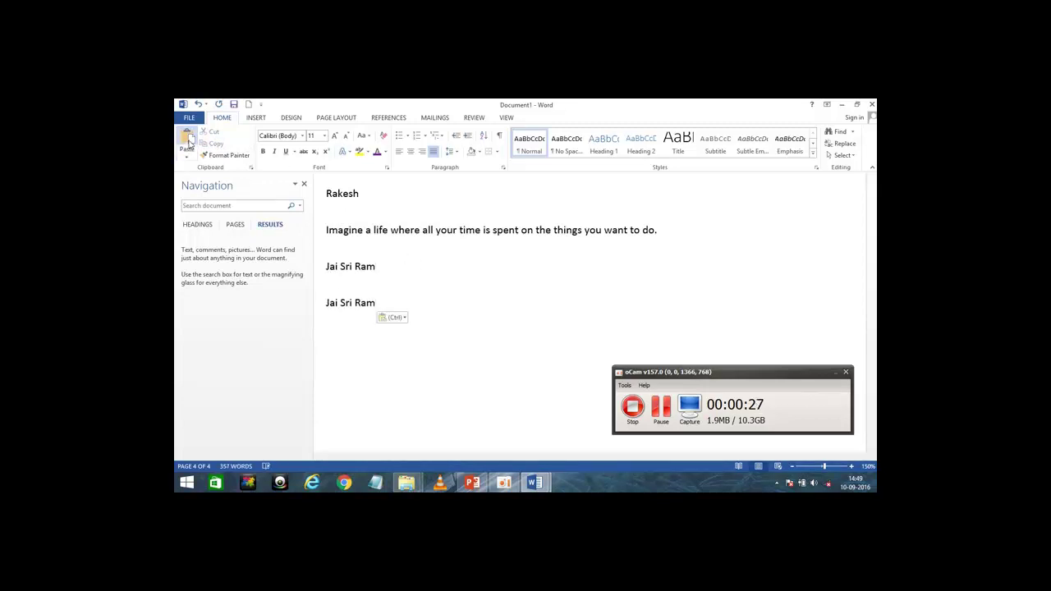
{"action": "left_click", "coordinate": [188, 141]}
{"action": "left_click", "coordinate": [188, 142]}
{"action": "left_click", "coordinate": [188, 141]}
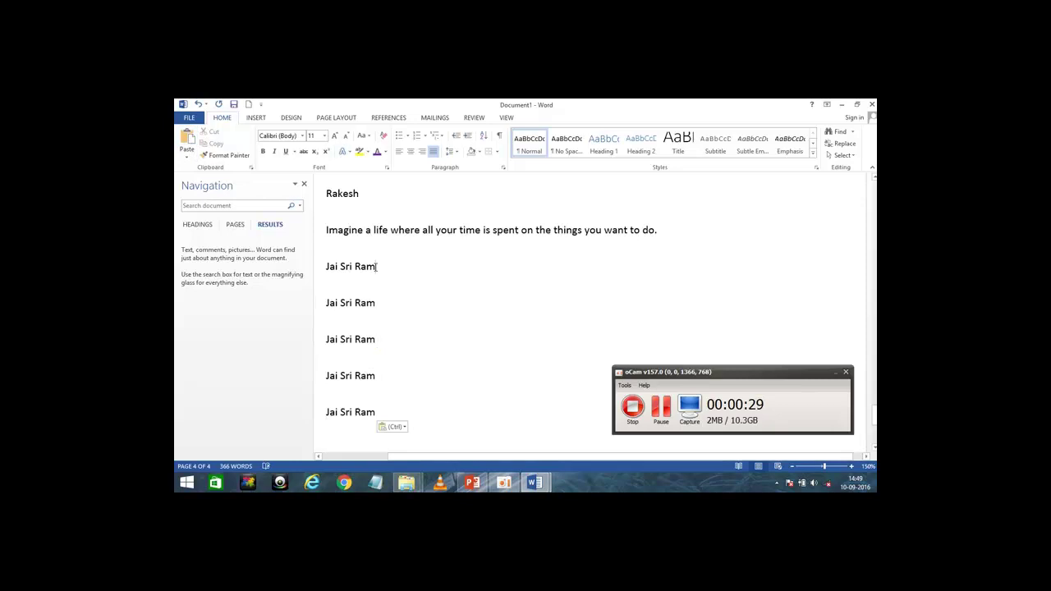
{"action": "left_click_drag", "start_coordinate": [376, 266], "coordinate": [326, 271]}
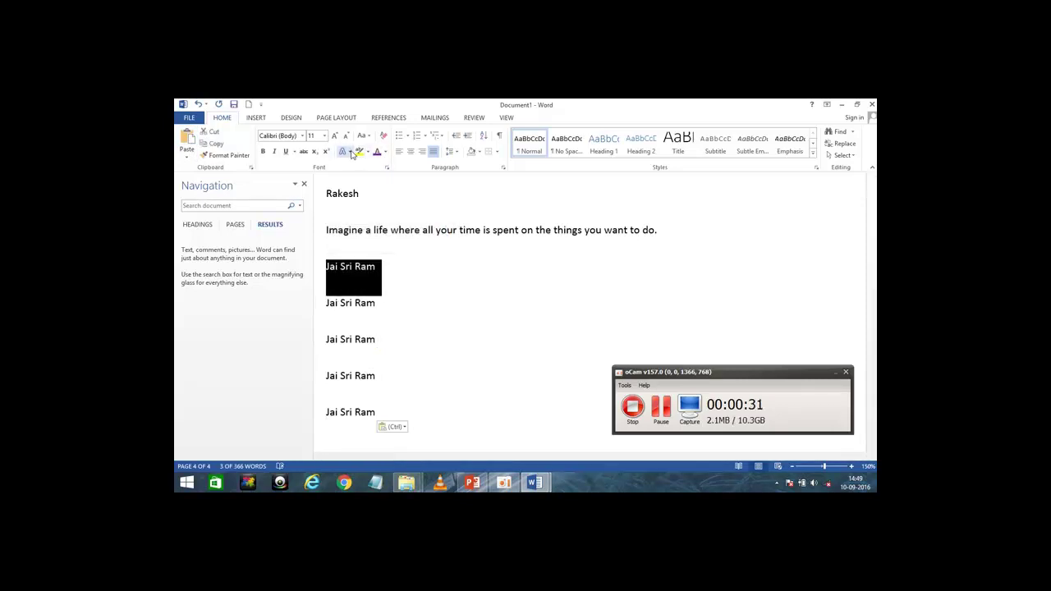
Make the first Jai Sri Ram line dark red, size 14, with a yellow highlight
{"action": "left_click", "coordinate": [386, 152]}
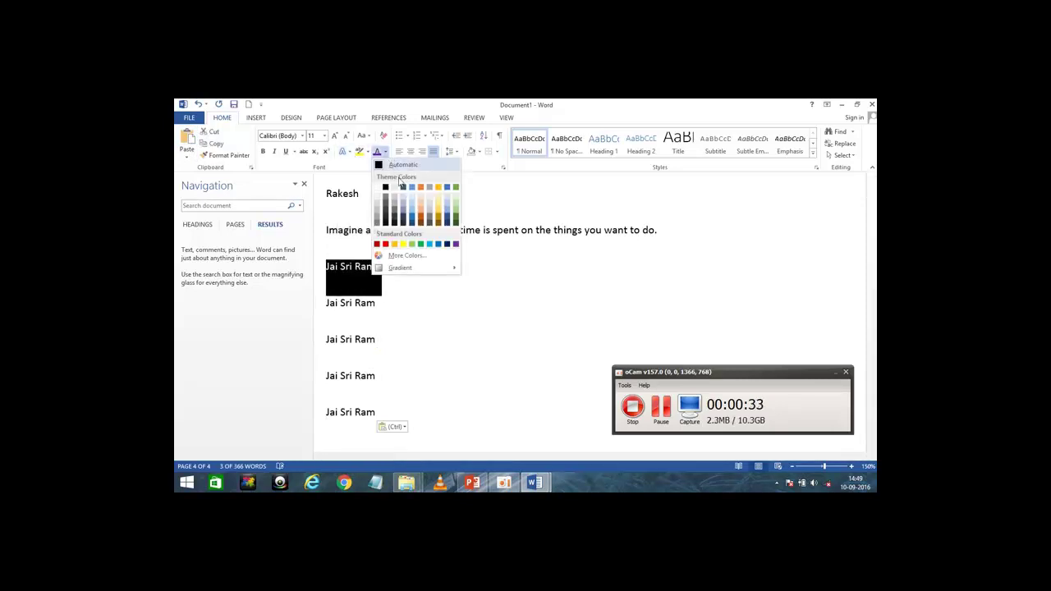
{"action": "left_click", "coordinate": [378, 244]}
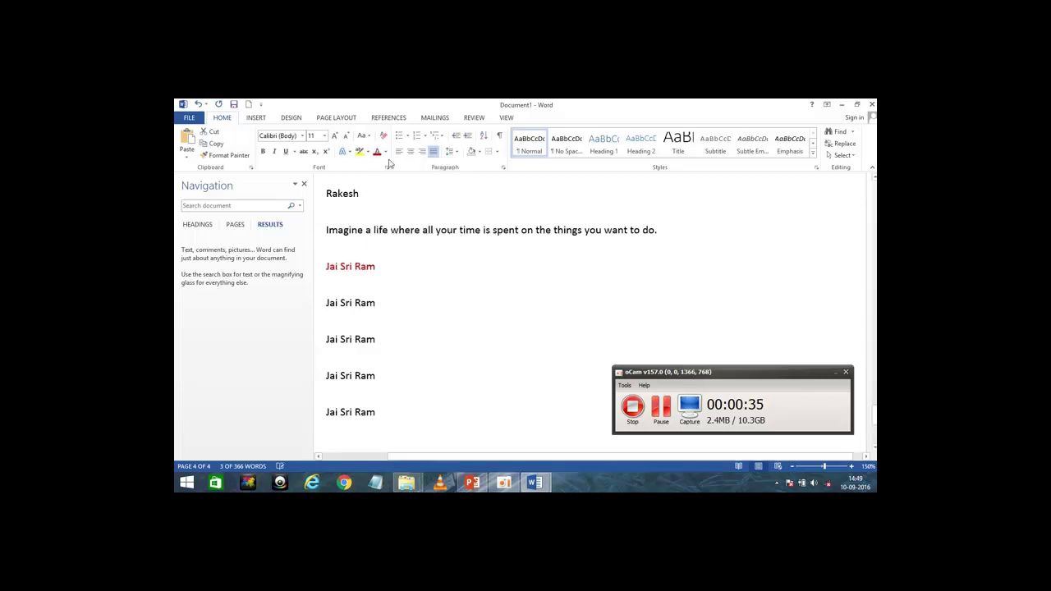
{"action": "left_click", "coordinate": [336, 136]}
{"action": "left_click", "coordinate": [336, 137]}
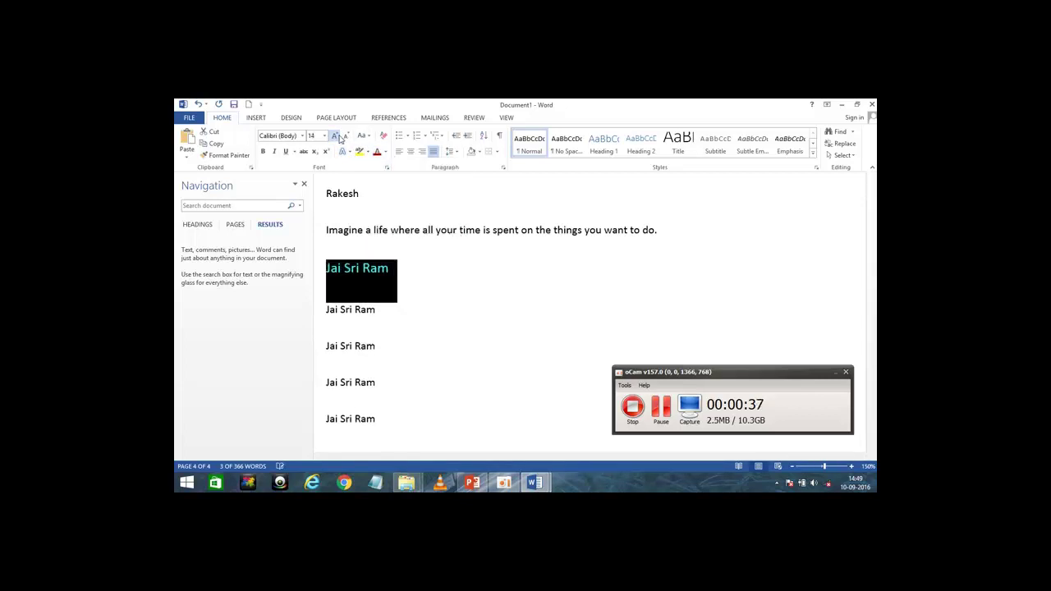
{"action": "left_click", "coordinate": [359, 153]}
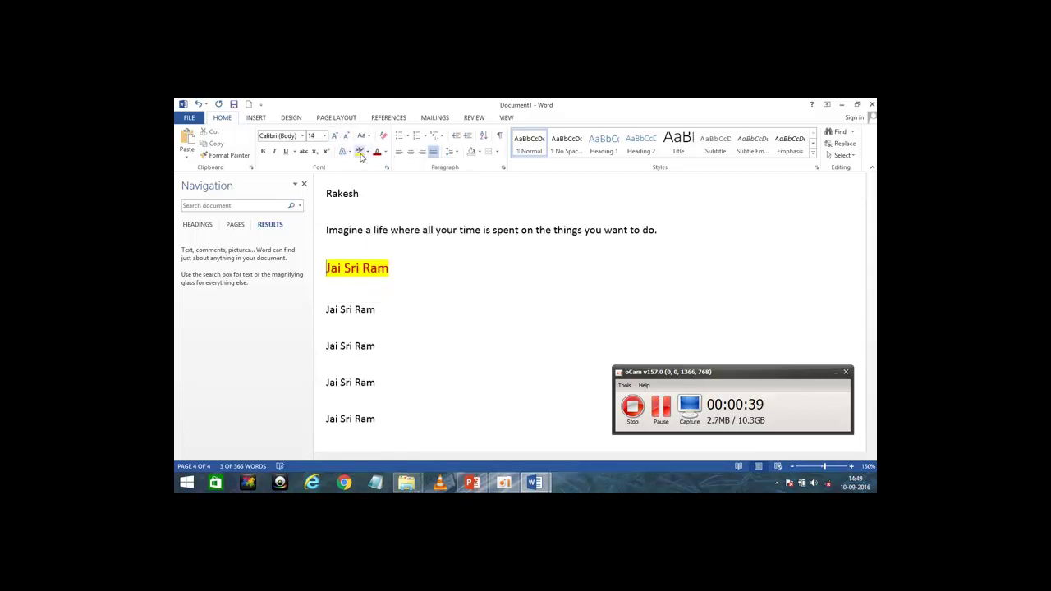
{"action": "left_click", "coordinate": [513, 312]}
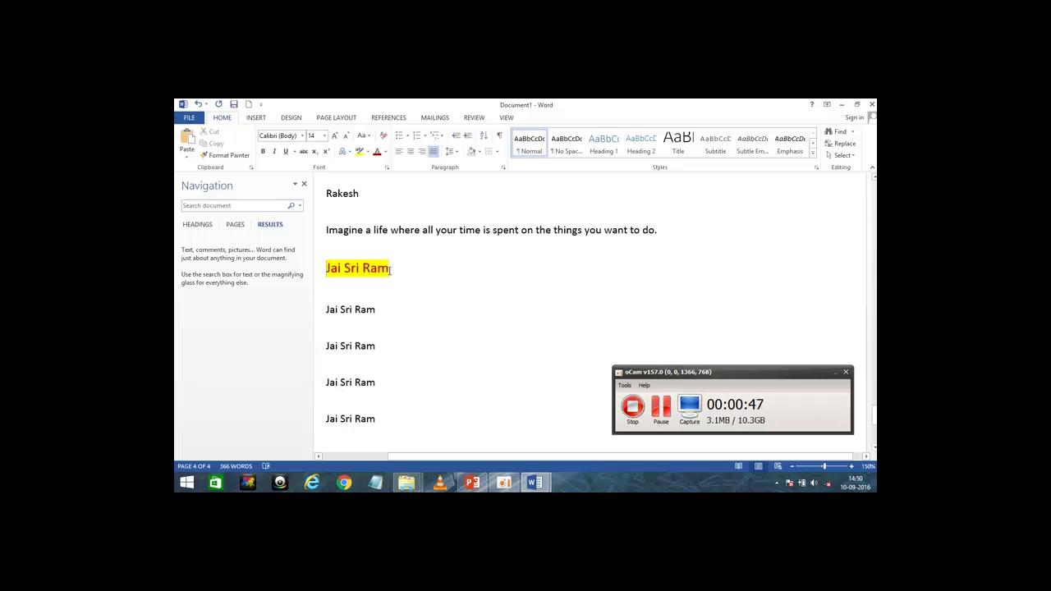
Reselect the formatted first Jai Sri Ram line
{"action": "left_click", "coordinate": [315, 349]}
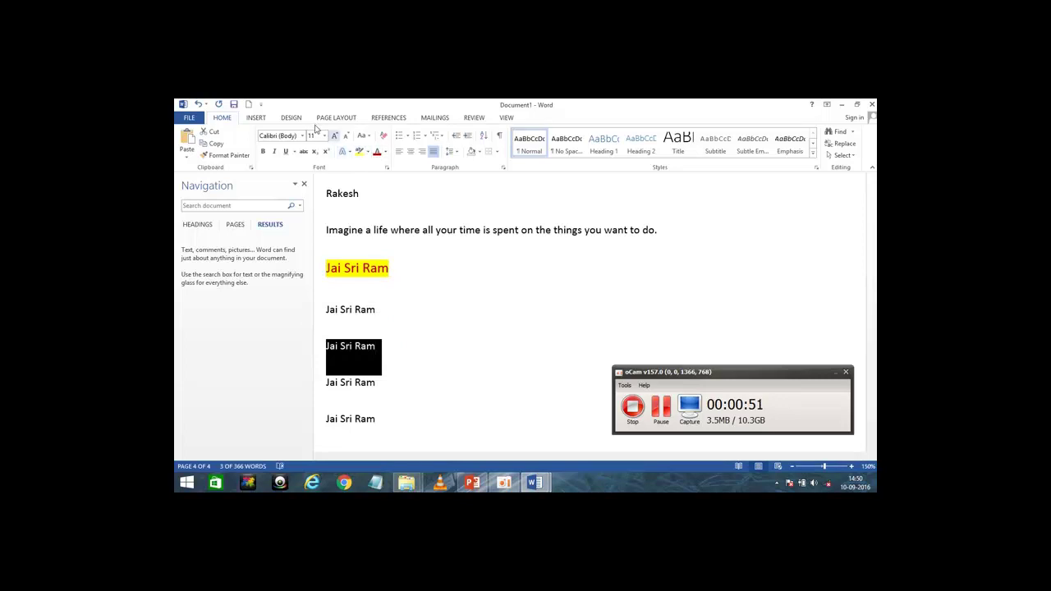
{"action": "left_click", "coordinate": [406, 313]}
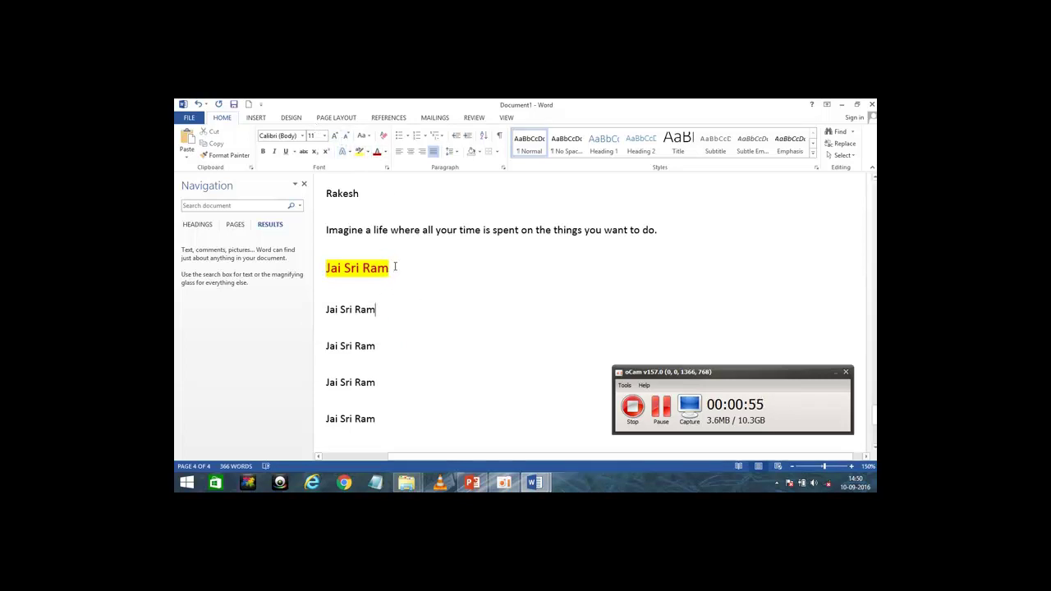
{"action": "left_click_drag", "start_coordinate": [395, 267], "coordinate": [325, 269]}
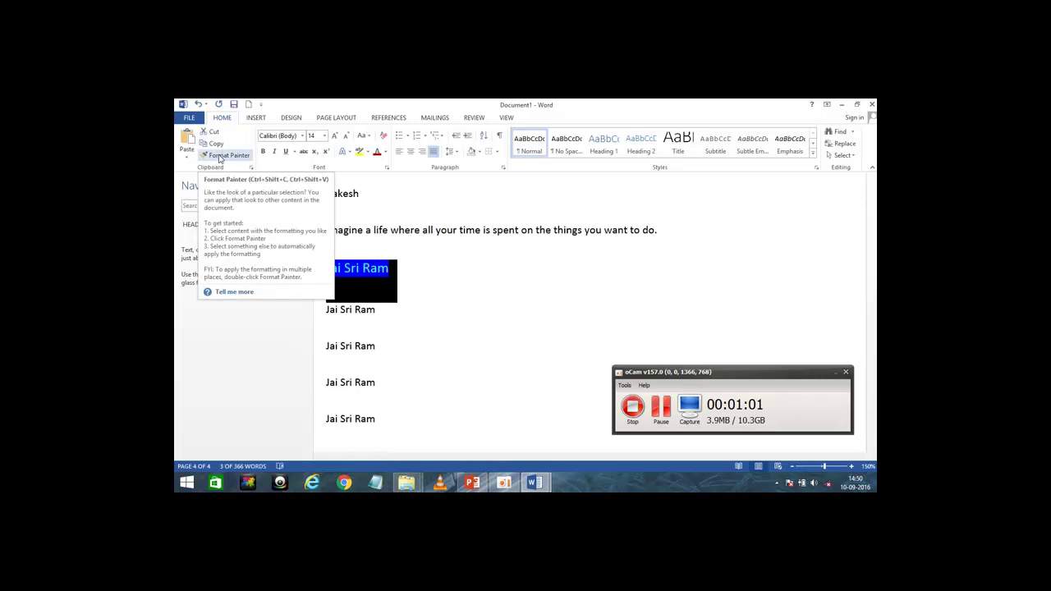
Use Format Painter to copy the red, yellow-highlighted style onto the third and fifth Jai Sri Ram lines and Rakesh
{"action": "left_click", "coordinate": [219, 157]}
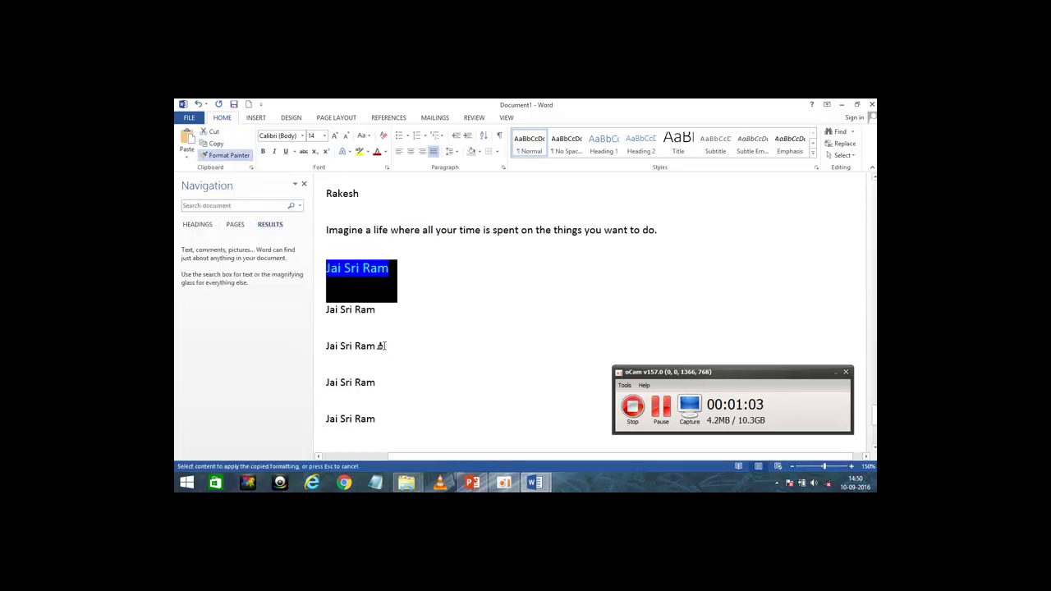
{"action": "left_click_drag", "start_coordinate": [380, 346], "coordinate": [326, 342]}
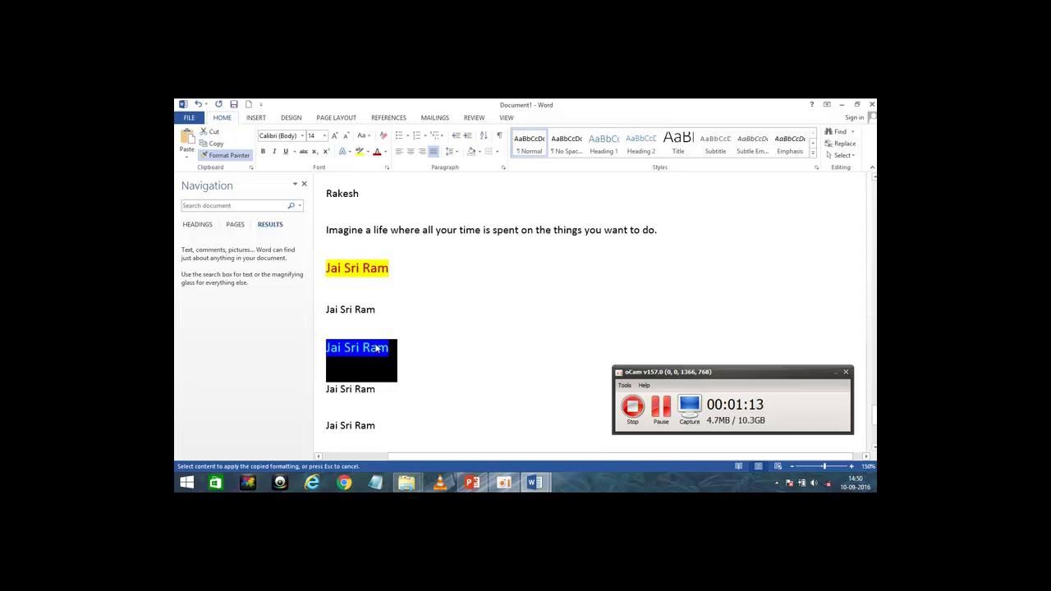
{"action": "left_click_drag", "start_coordinate": [326, 348], "coordinate": [377, 349]}
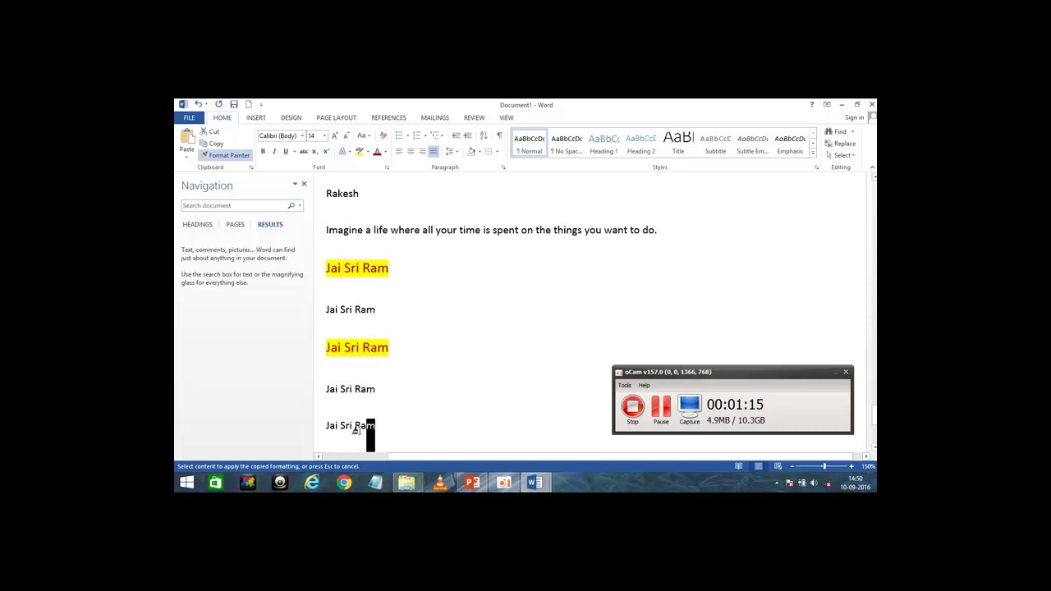
{"action": "left_click_drag", "start_coordinate": [355, 431], "coordinate": [324, 427]}
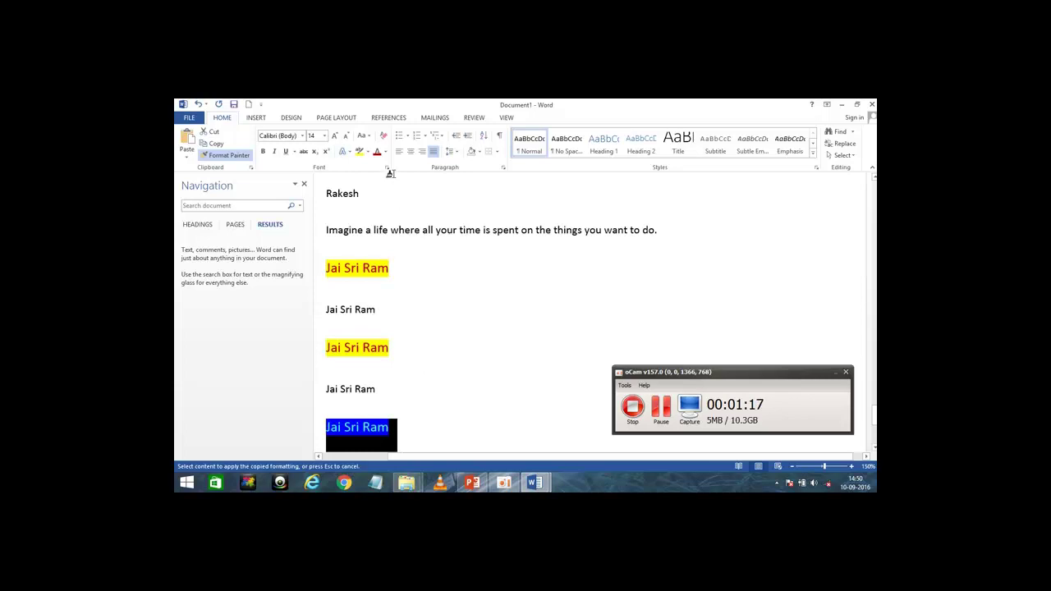
{"action": "mouse_move", "coordinate": [354, 197]}
{"action": "left_mouse_down"}
{"action": "mouse_move", "coordinate": [307, 190]}
{"action": "mouse_move", "coordinate": [317, 201]}
{"action": "left_mouse_up"}
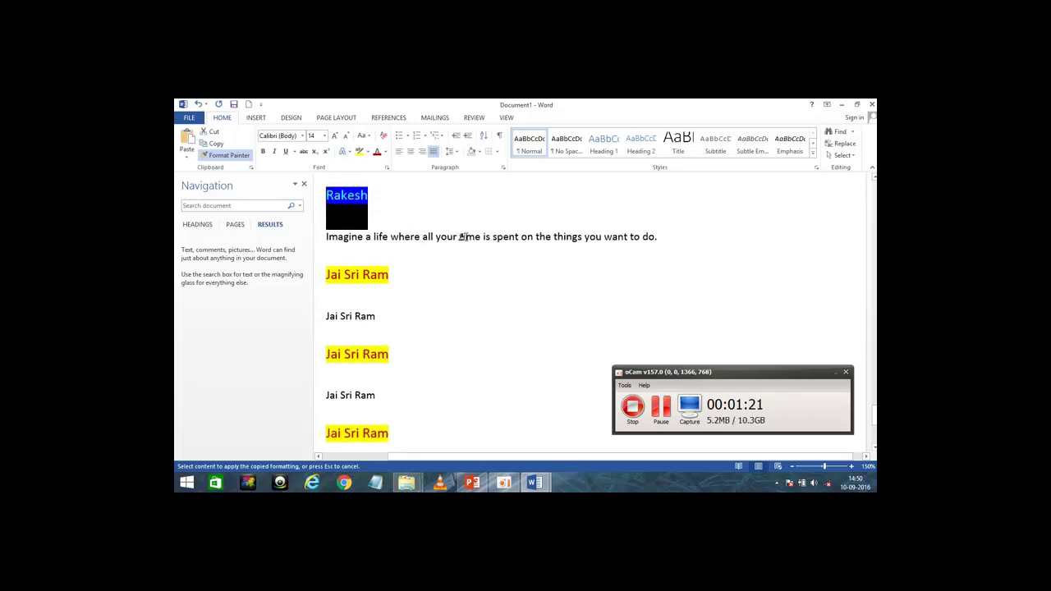
{"action": "left_click", "coordinate": [450, 259]}
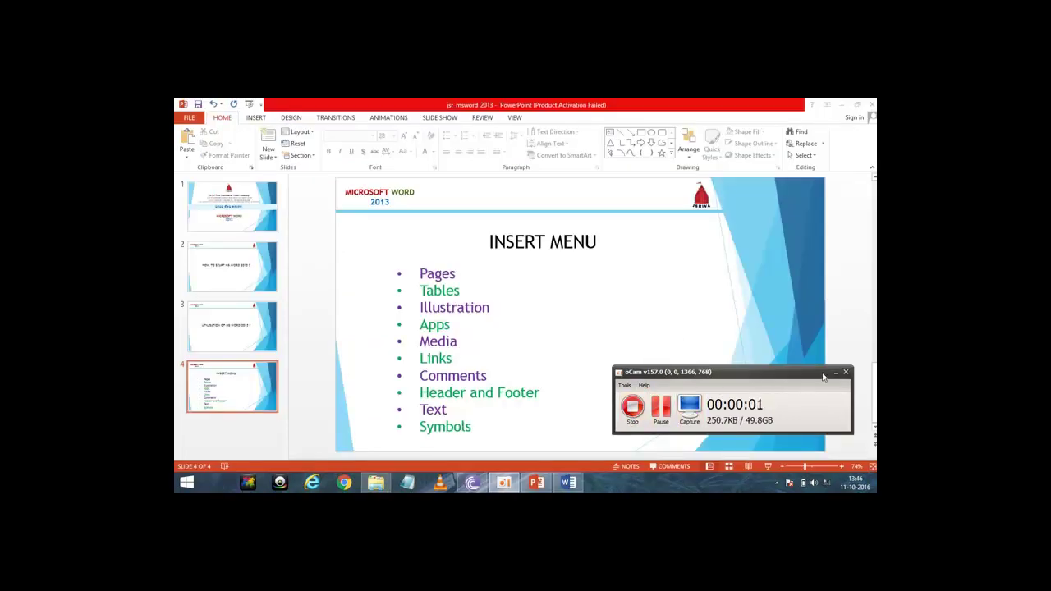
Minimize the recorder and bring the blank Word document to the front
{"action": "left_click", "coordinate": [837, 374]}
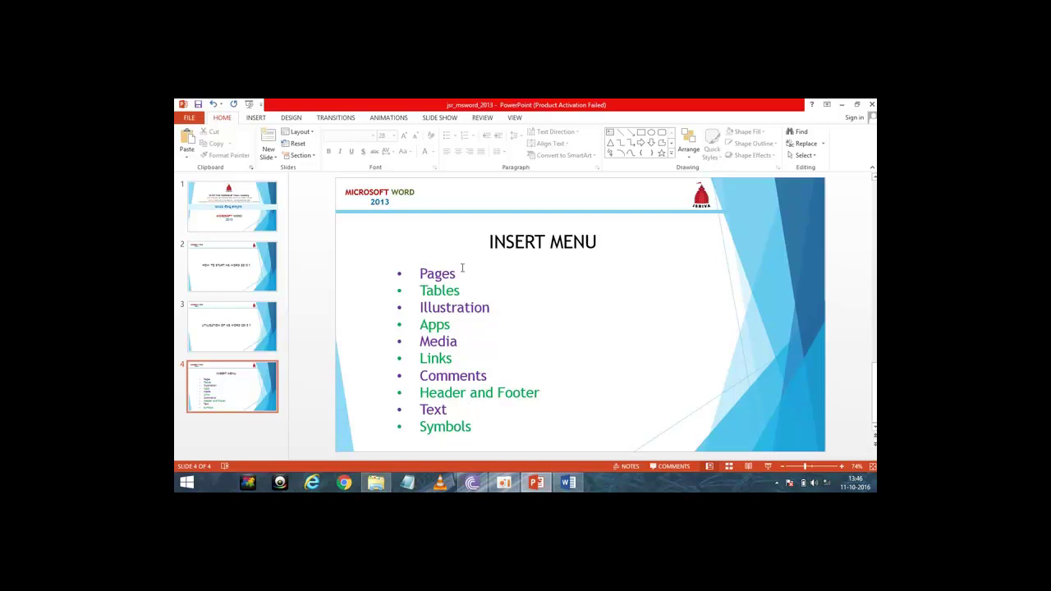
{"action": "left_click", "coordinate": [568, 483]}
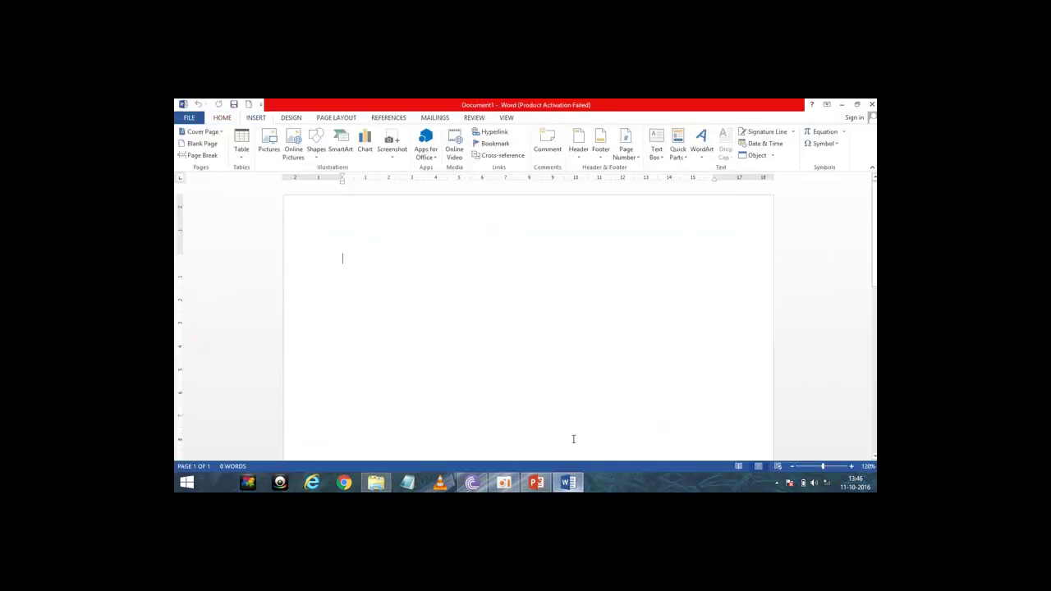
Show the Insert commands and open the Cover Page designs gallery for the empty Document1
{"action": "left_click", "coordinate": [221, 117]}
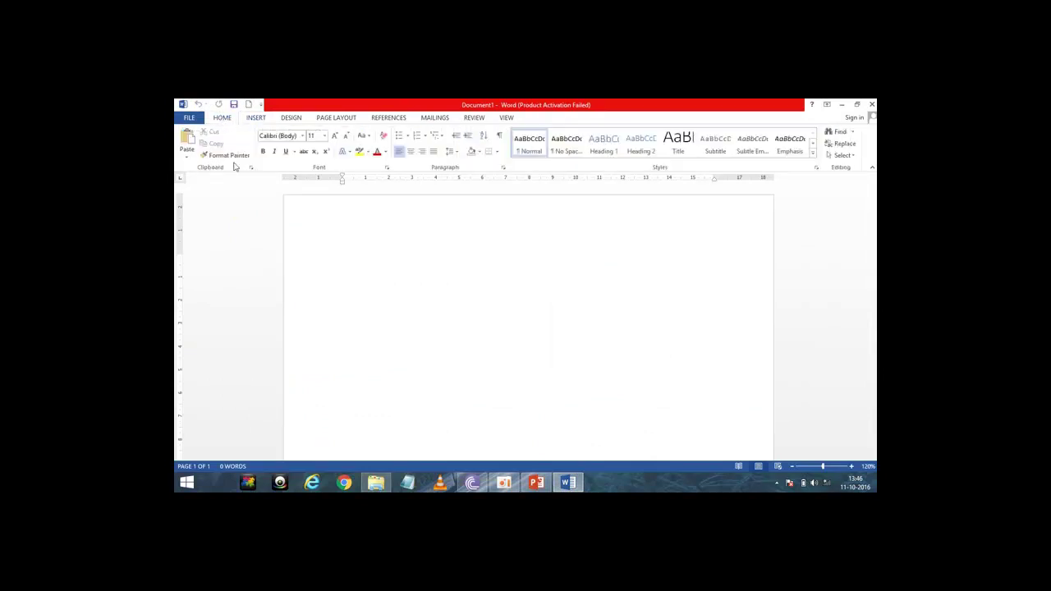
{"action": "left_click", "coordinate": [255, 117]}
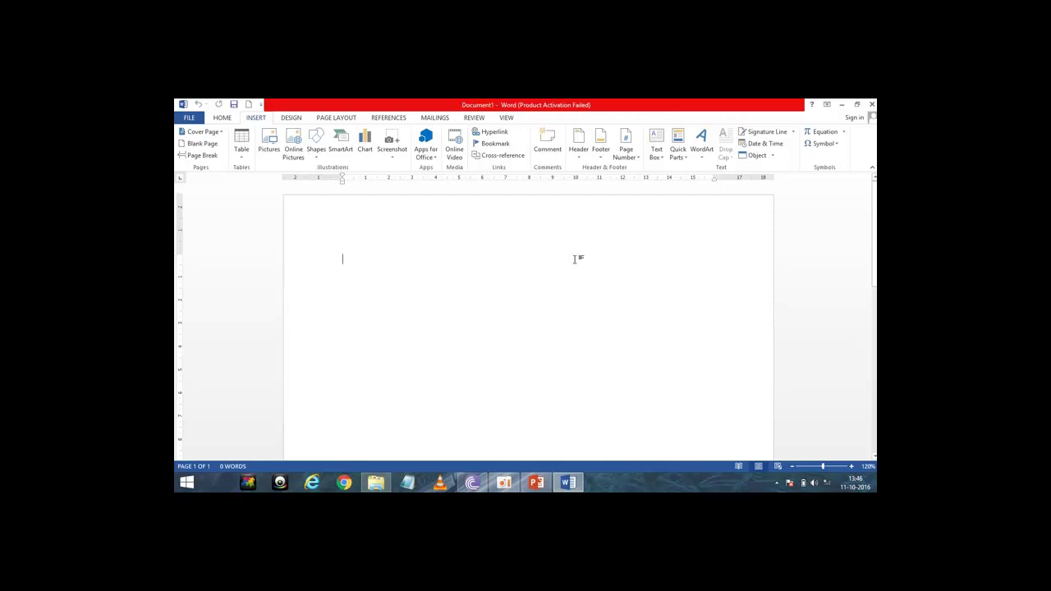
{"action": "scroll", "coordinate": [638, 265], "scroll_direction": "down", "scroll_amount": 3}
{"action": "scroll", "coordinate": [643, 271], "scroll_direction": "up", "scroll_amount": 5}
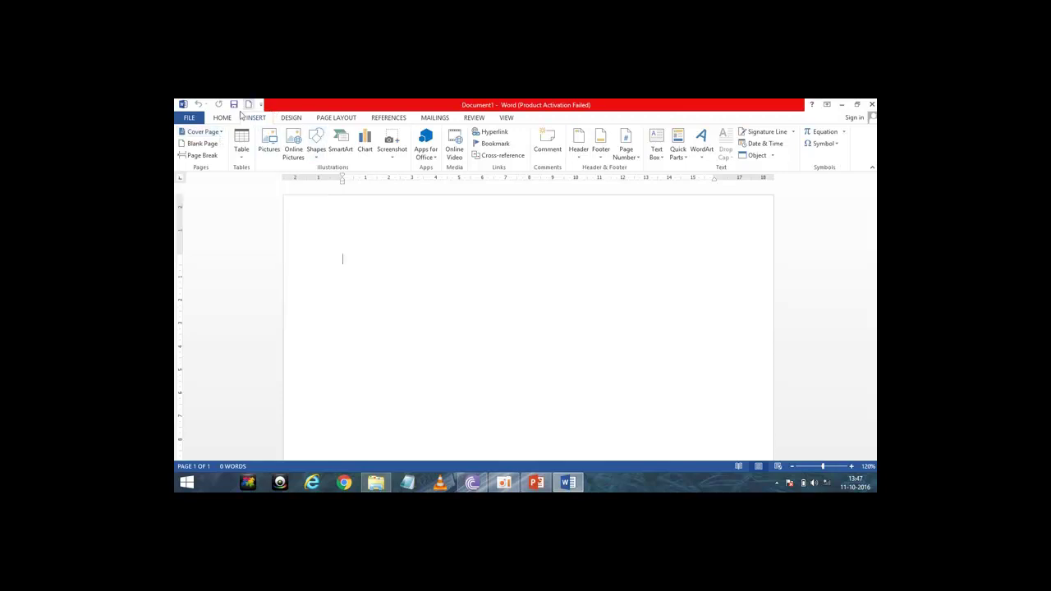
{"action": "left_click", "coordinate": [219, 133]}
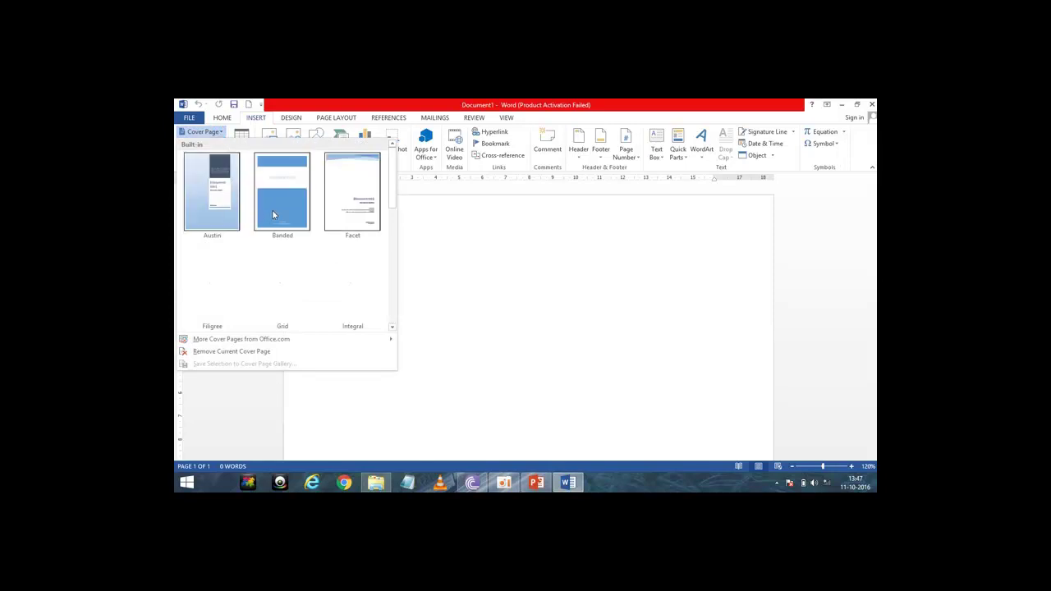
Browse the cover page designs and insert the Motion cover page into Document1
{"action": "left_click", "coordinate": [391, 328]}
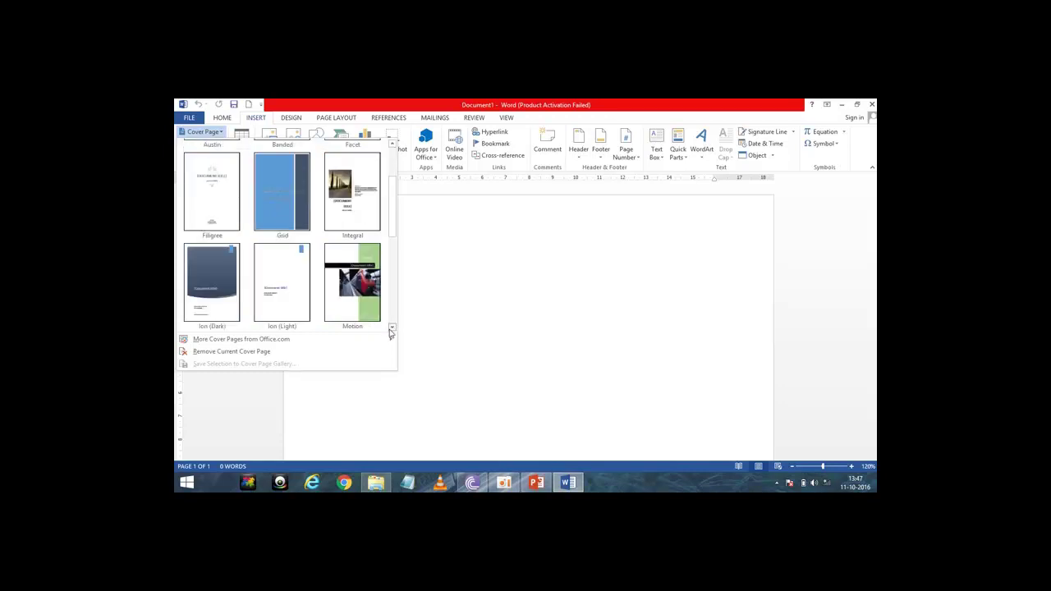
{"action": "left_click", "coordinate": [392, 327]}
{"action": "left_click", "coordinate": [392, 328]}
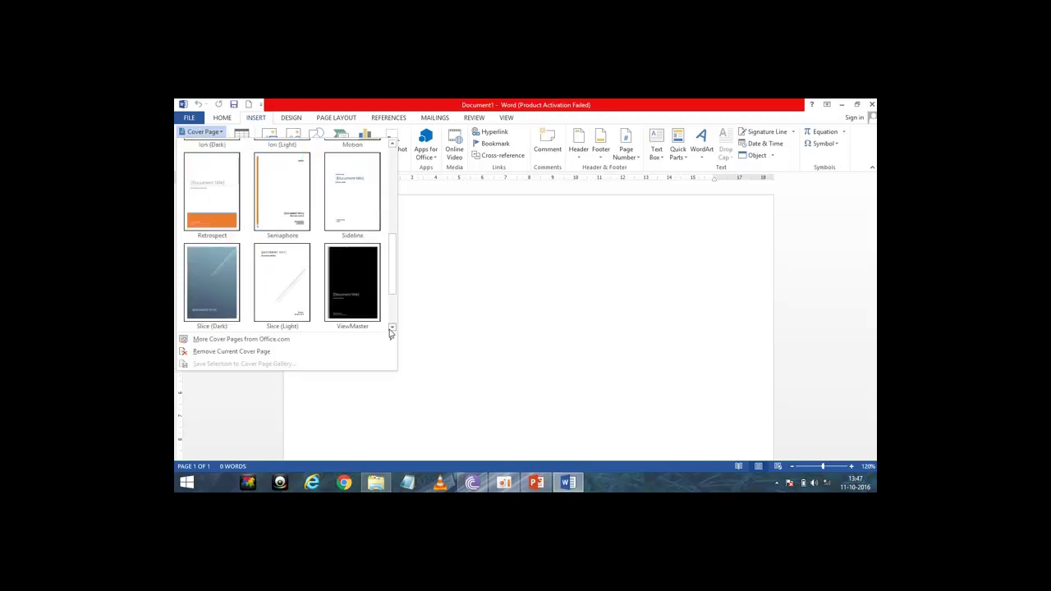
{"action": "left_click", "coordinate": [392, 328]}
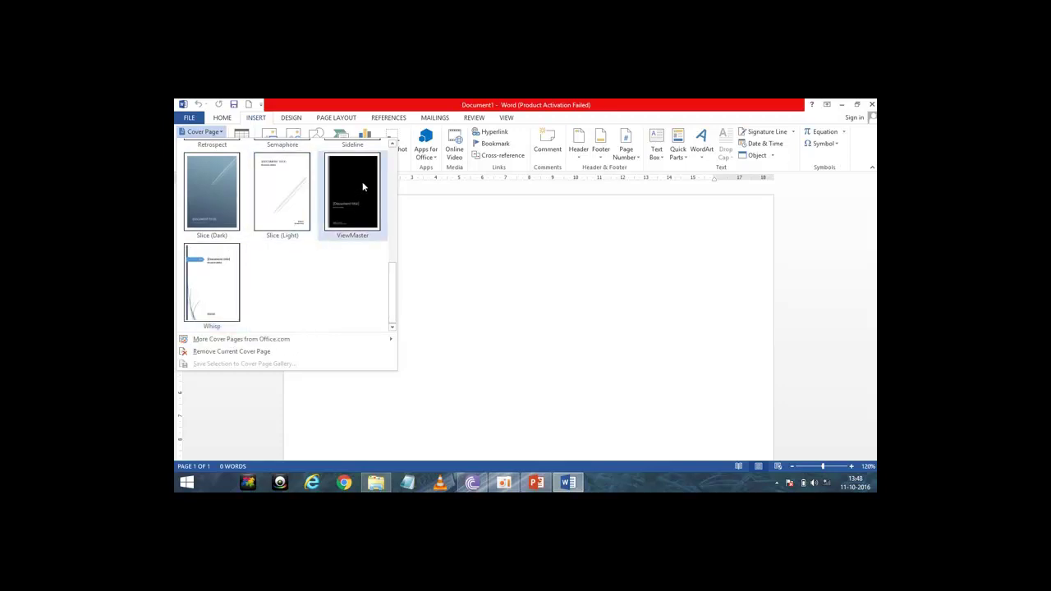
{"action": "scroll", "coordinate": [392, 281], "scroll_direction": "up", "scroll_amount": 2}
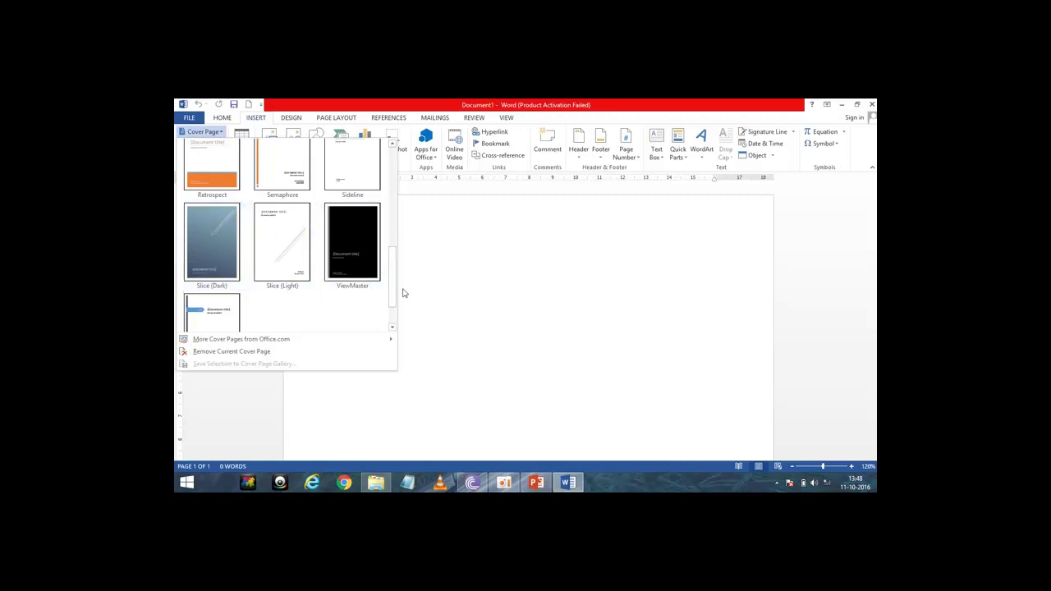
{"action": "left_click_drag", "start_coordinate": [392, 271], "coordinate": [391, 231]}
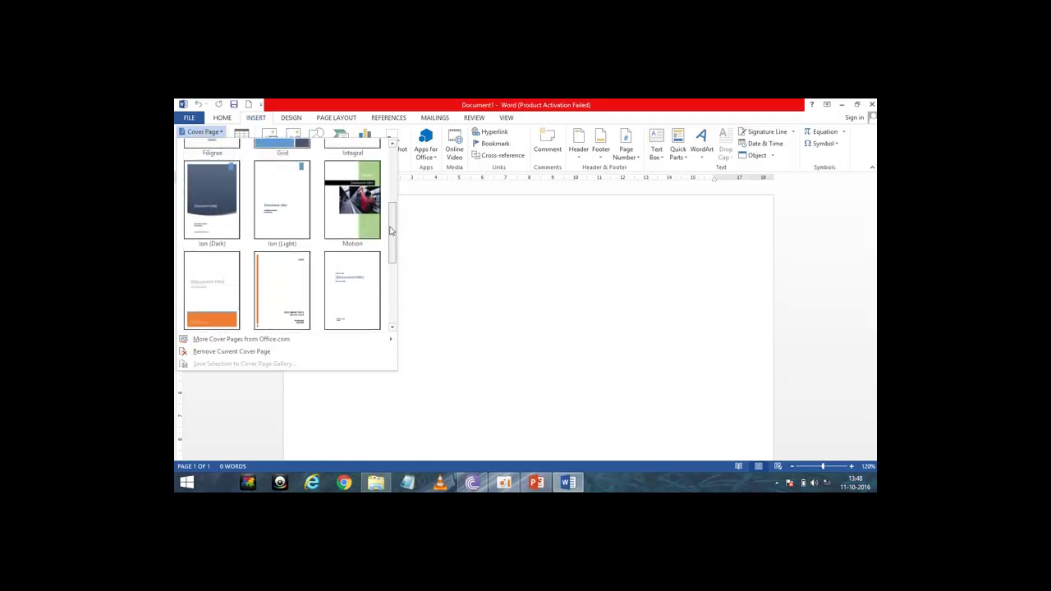
{"action": "mouse_move", "coordinate": [391, 230]}
{"action": "left_mouse_down"}
{"action": "mouse_move", "coordinate": [391, 144]}
{"action": "mouse_move", "coordinate": [397, 273]}
{"action": "left_mouse_up"}
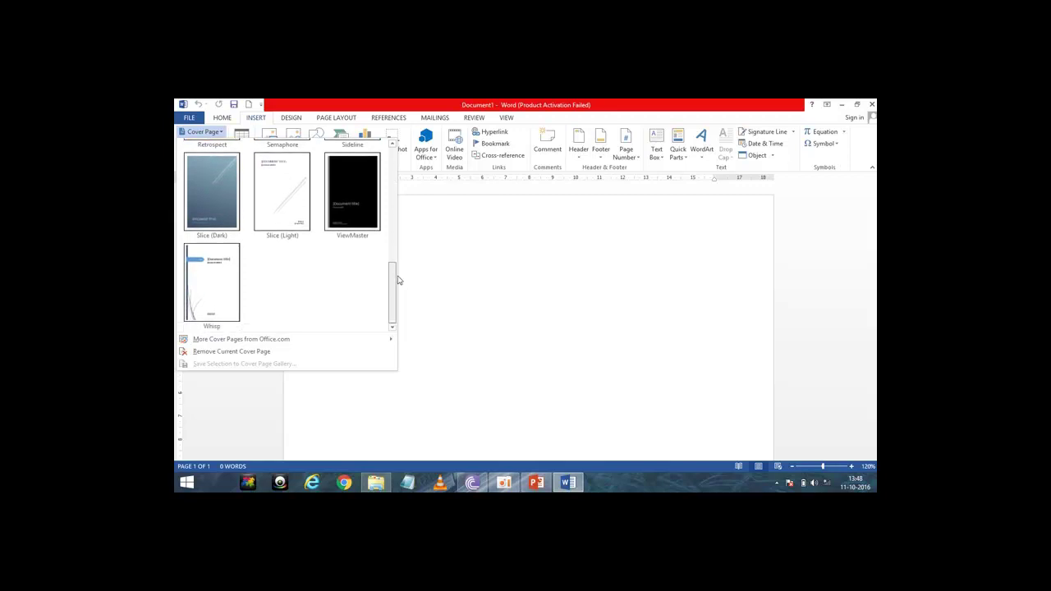
{"action": "left_click_drag", "start_coordinate": [397, 279], "coordinate": [394, 168]}
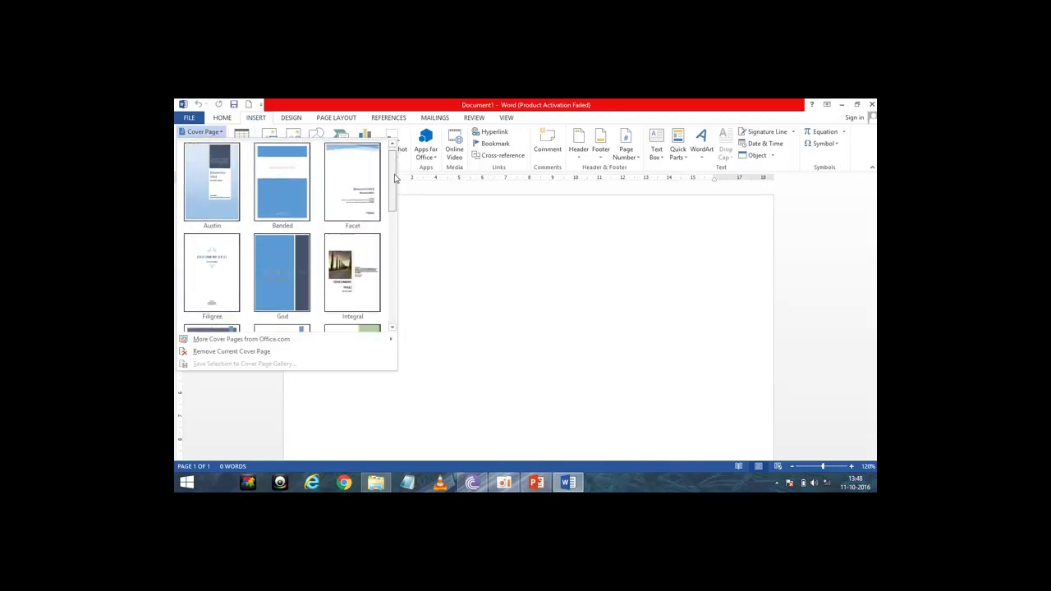
{"action": "left_click_drag", "start_coordinate": [394, 168], "coordinate": [396, 206]}
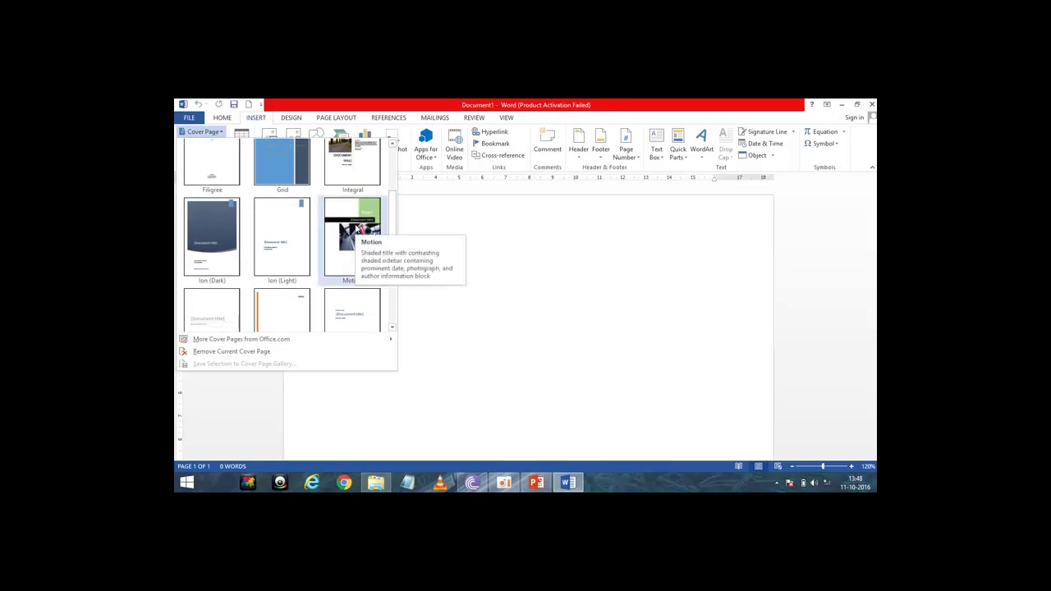
{"action": "left_click", "coordinate": [352, 234]}
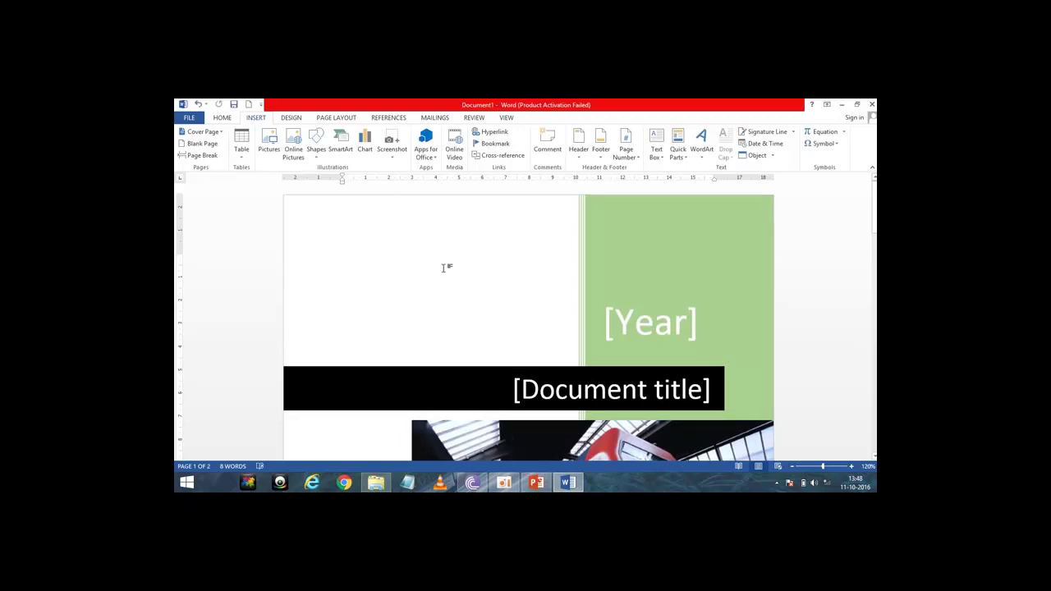
Fill the cover page year with 2016 and the title with 'Railway Budget Analysis'
{"action": "scroll", "coordinate": [444, 268], "scroll_direction": "down", "scroll_amount": 2, "text": "ctrl"}
{"action": "scroll", "coordinate": [444, 268], "scroll_direction": "down", "scroll_amount": 1, "text": "ctrl"}
{"action": "scroll", "coordinate": [443, 267], "scroll_direction": "down", "scroll_amount": 1, "text": "ctrl"}
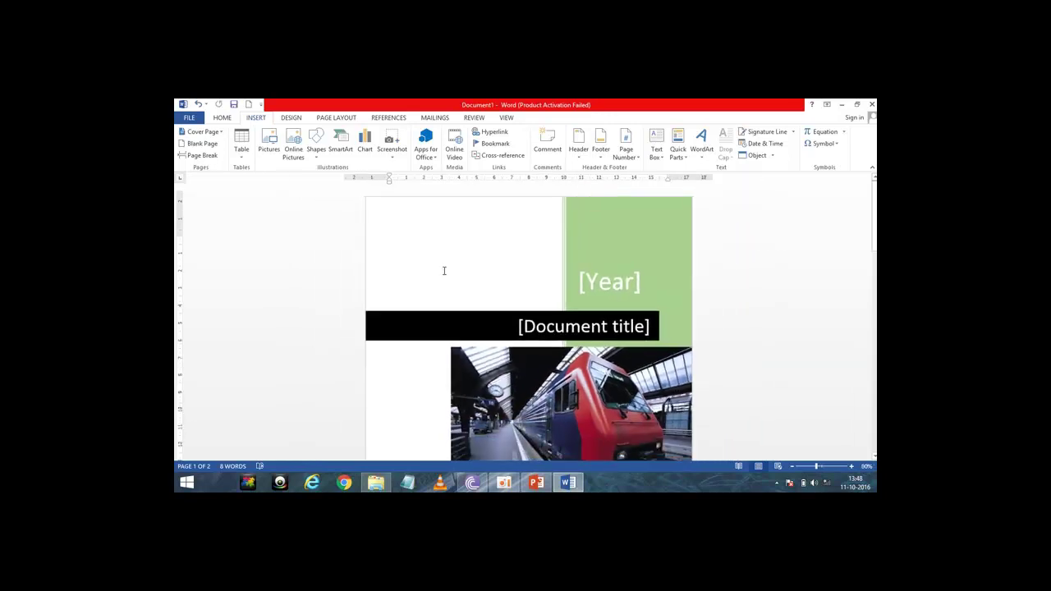
{"action": "scroll", "coordinate": [442, 276], "scroll_direction": "down", "scroll_amount": 1, "text": "ctrl"}
{"action": "scroll", "coordinate": [443, 275], "scroll_direction": "down", "scroll_amount": 1, "text": "ctrl"}
{"action": "scroll", "coordinate": [444, 277], "scroll_direction": "down", "scroll_amount": 1, "text": "ctrl"}
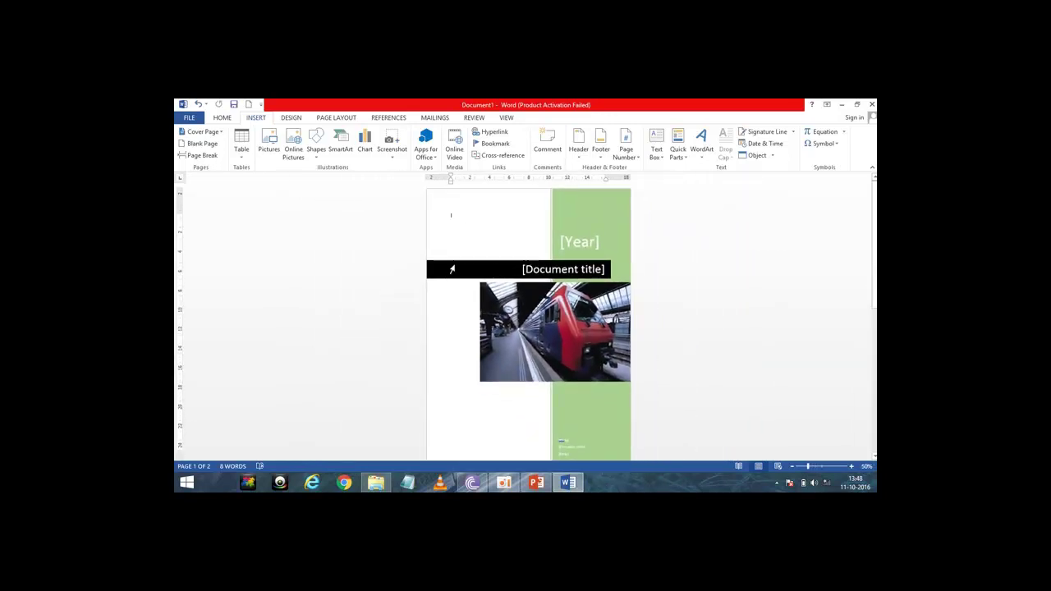
{"action": "scroll", "coordinate": [464, 261], "scroll_direction": "up", "scroll_amount": 2, "text": "ctrl"}
{"action": "scroll", "coordinate": [478, 257], "scroll_direction": "up", "scroll_amount": 1, "text": "ctrl"}
{"action": "scroll", "coordinate": [559, 256], "scroll_direction": "up", "scroll_amount": 1, "text": "ctrl"}
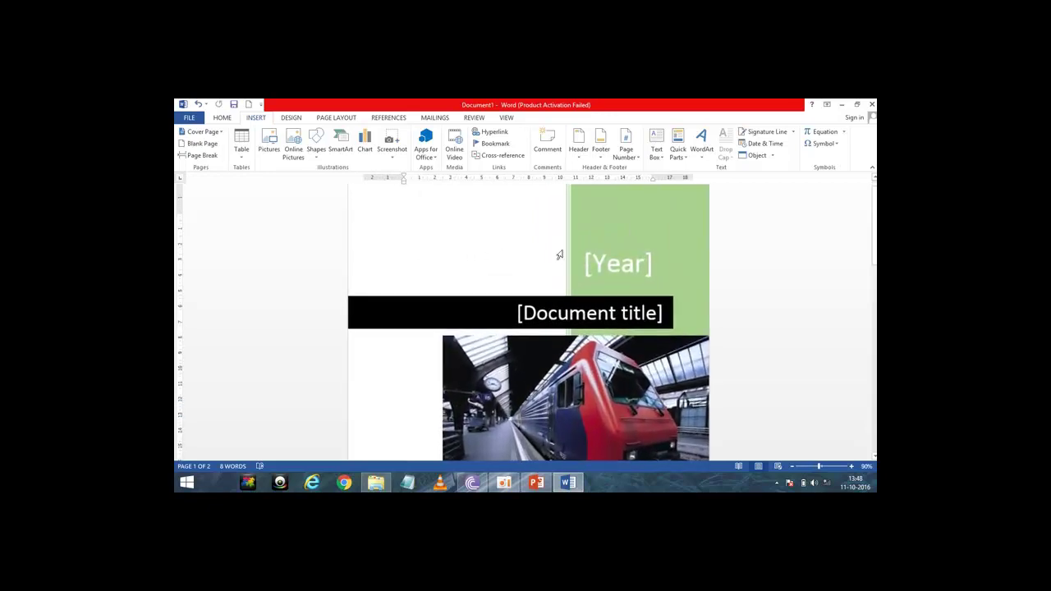
{"action": "scroll", "coordinate": [560, 255], "scroll_direction": "up", "scroll_amount": 1, "text": "ctrl"}
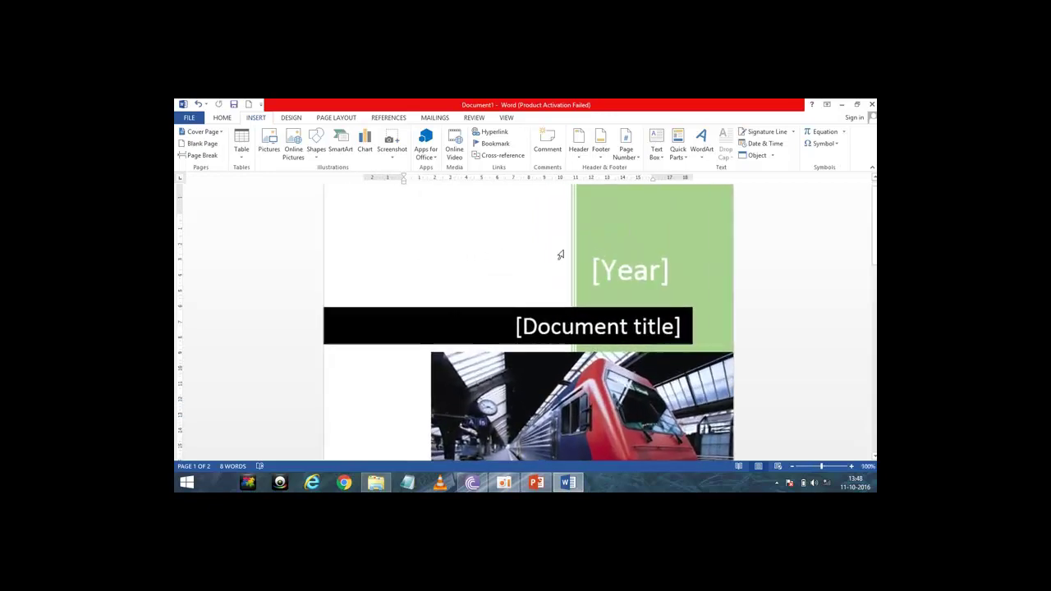
{"action": "left_click", "coordinate": [615, 271]}
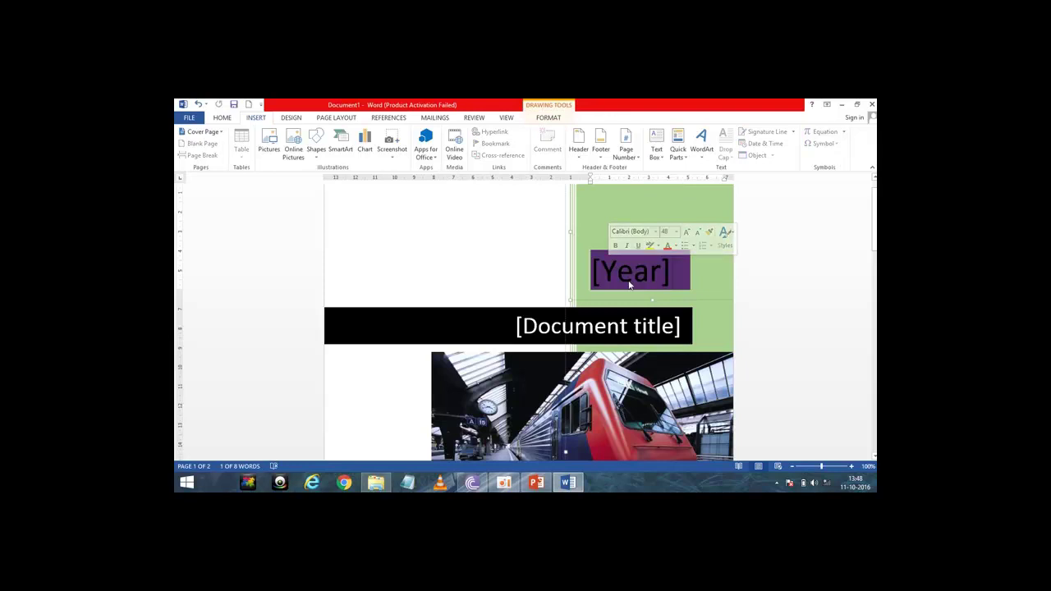
{"action": "type", "text": "2016"}
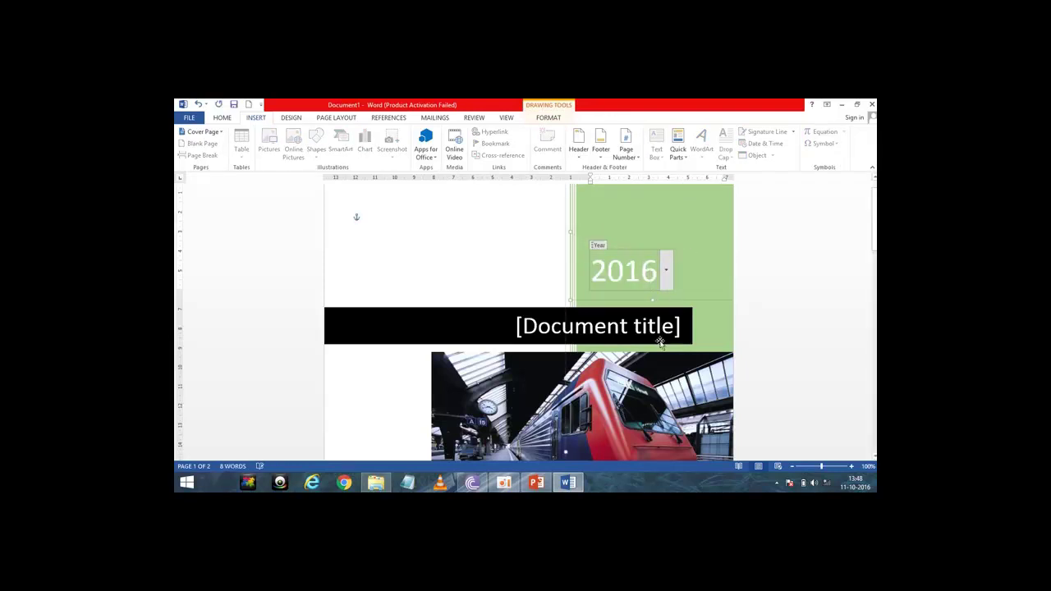
{"action": "left_click", "coordinate": [657, 329]}
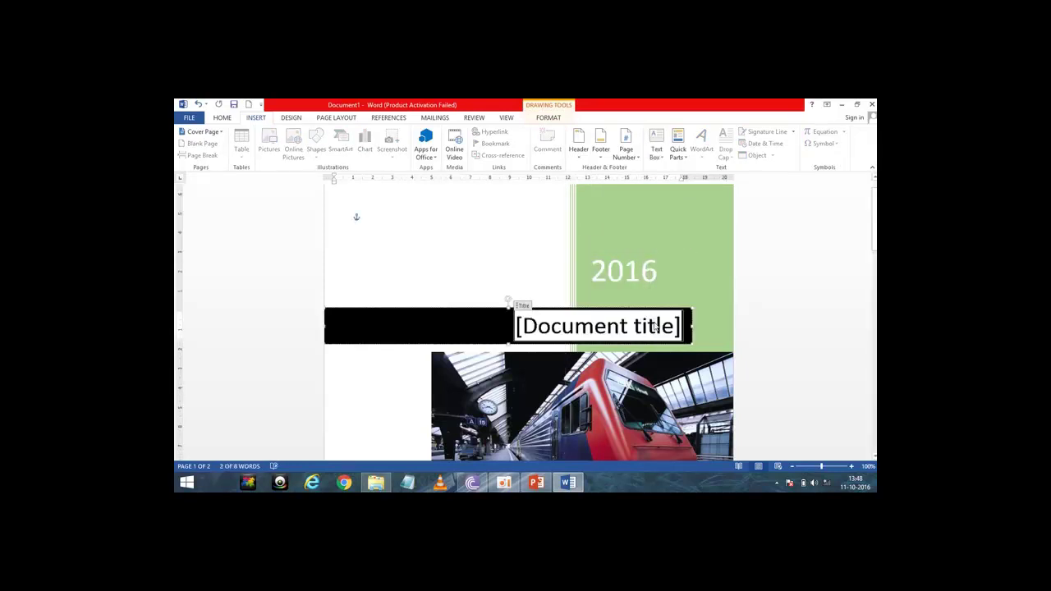
{"action": "type", "text": "Railwa"}
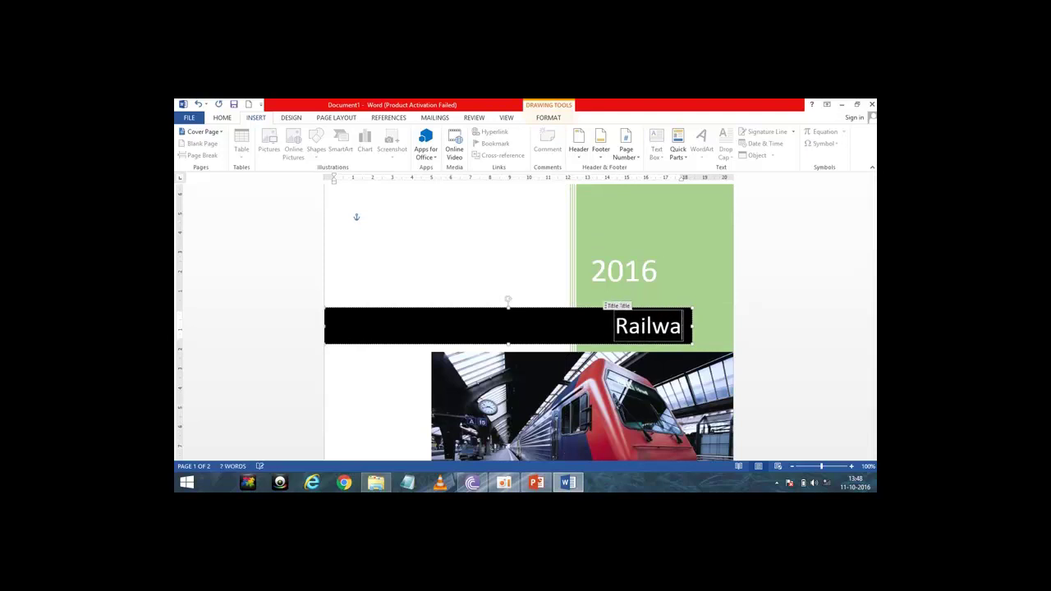
{"action": "type", "text": "y Budget"}
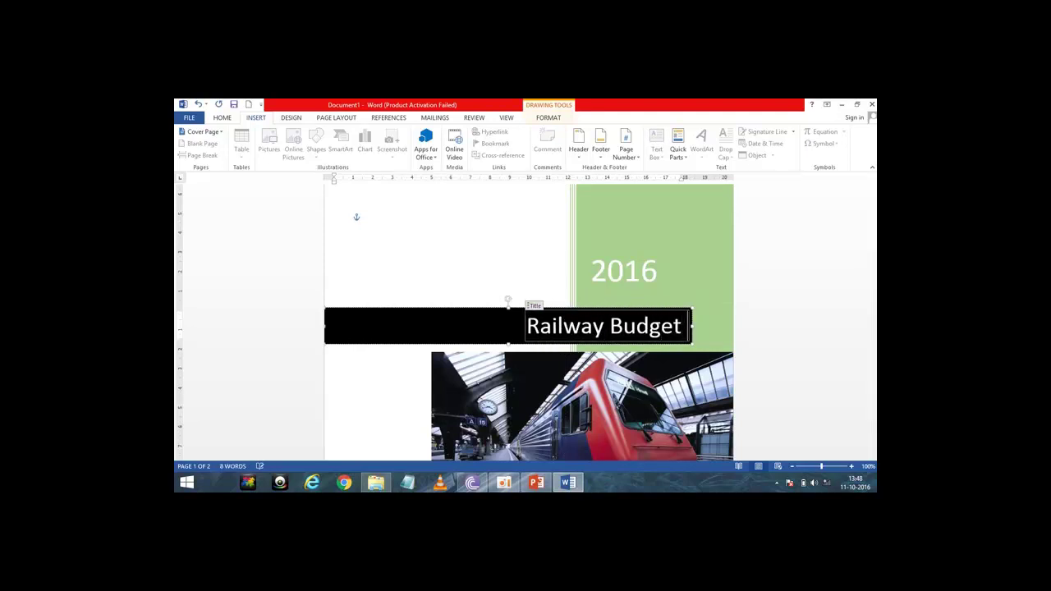
{"action": "type", "text": " Analysis"}
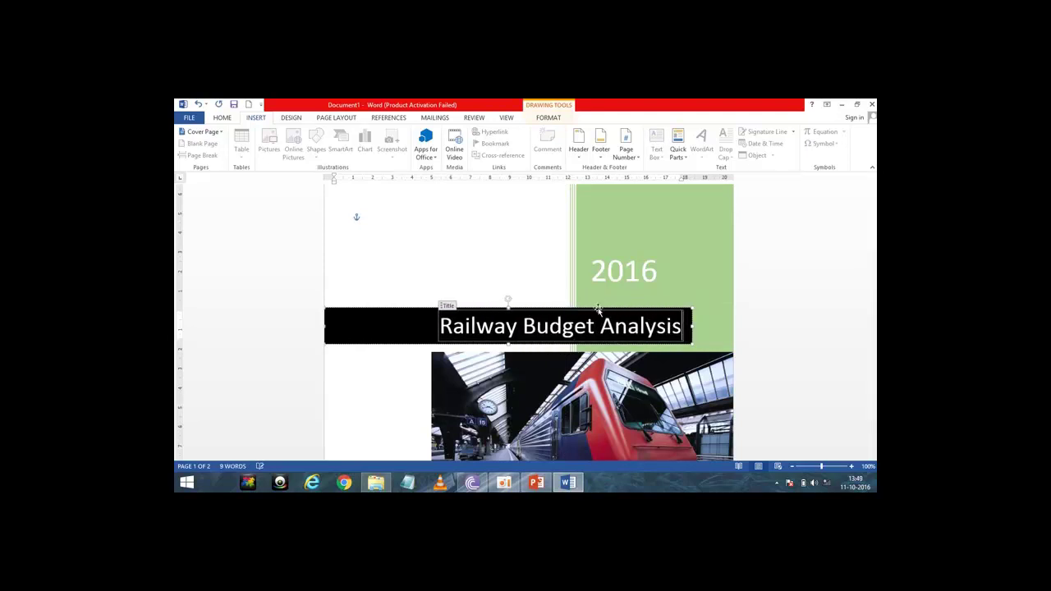
Clear the existing author name and enter 'Jai Srisio Academy' as the company name
{"action": "mouse_move", "coordinate": [873, 320]}
{"action": "scroll", "coordinate": [530, 328], "scroll_direction": "down", "scroll_amount": 1}
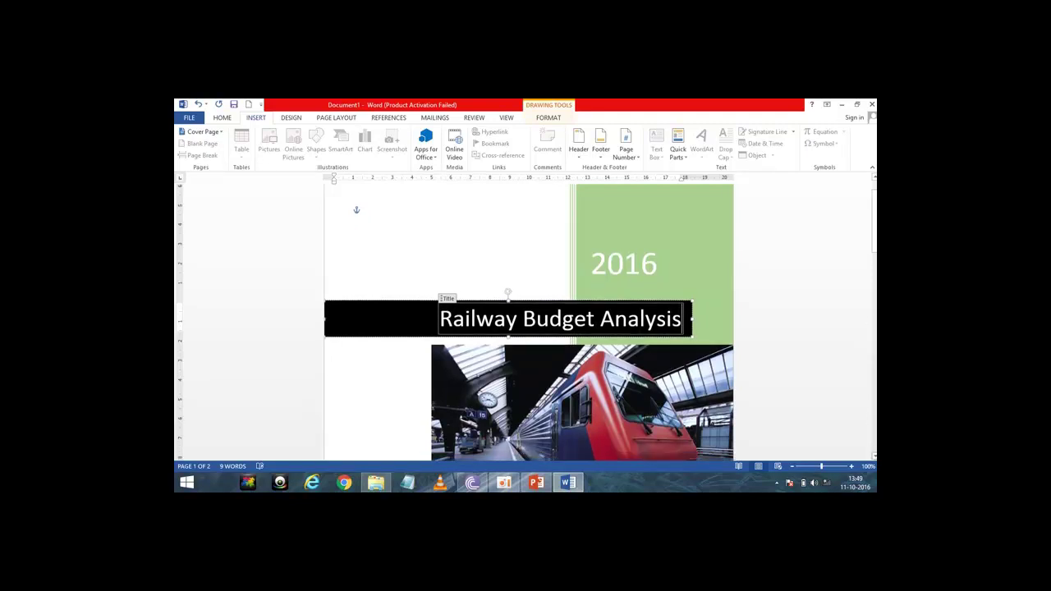
{"action": "scroll", "coordinate": [529, 329], "scroll_direction": "down", "scroll_amount": 2}
{"action": "scroll", "coordinate": [530, 329], "scroll_direction": "down", "scroll_amount": 2}
{"action": "scroll", "coordinate": [611, 349], "scroll_direction": "down", "scroll_amount": 2}
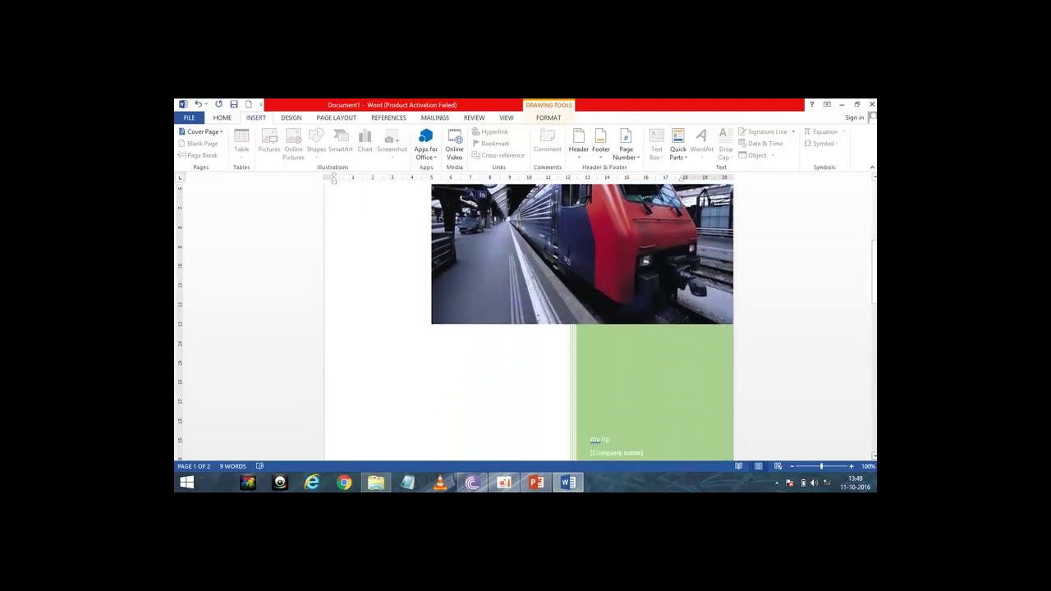
{"action": "scroll", "coordinate": [610, 349], "scroll_direction": "down", "scroll_amount": 2}
{"action": "left_click", "coordinate": [612, 348]}
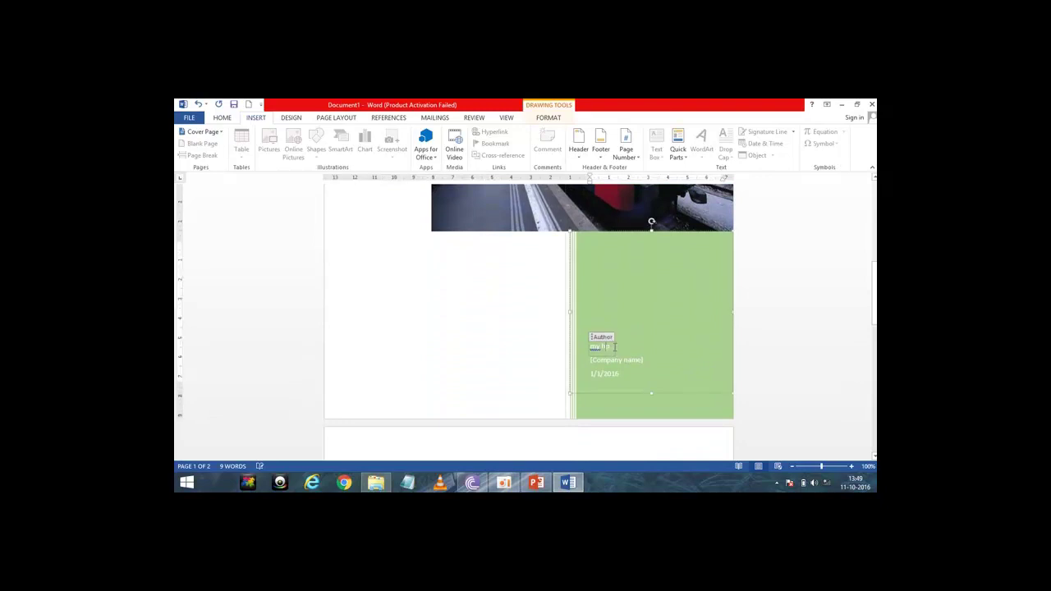
{"action": "left_click_drag", "start_coordinate": [613, 348], "coordinate": [590, 348]}
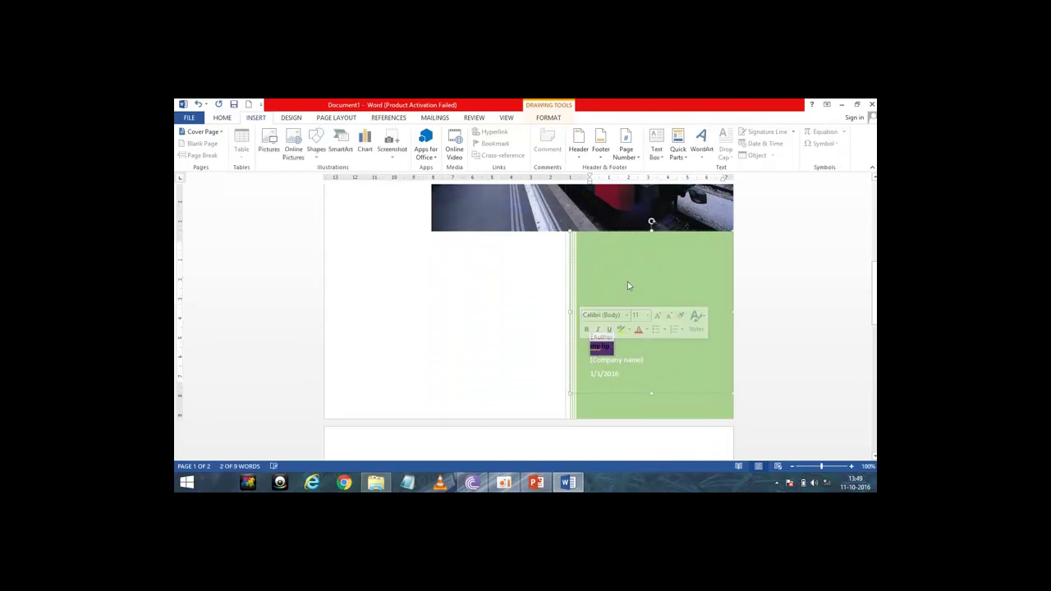
{"action": "key", "text": "BackSpace"}
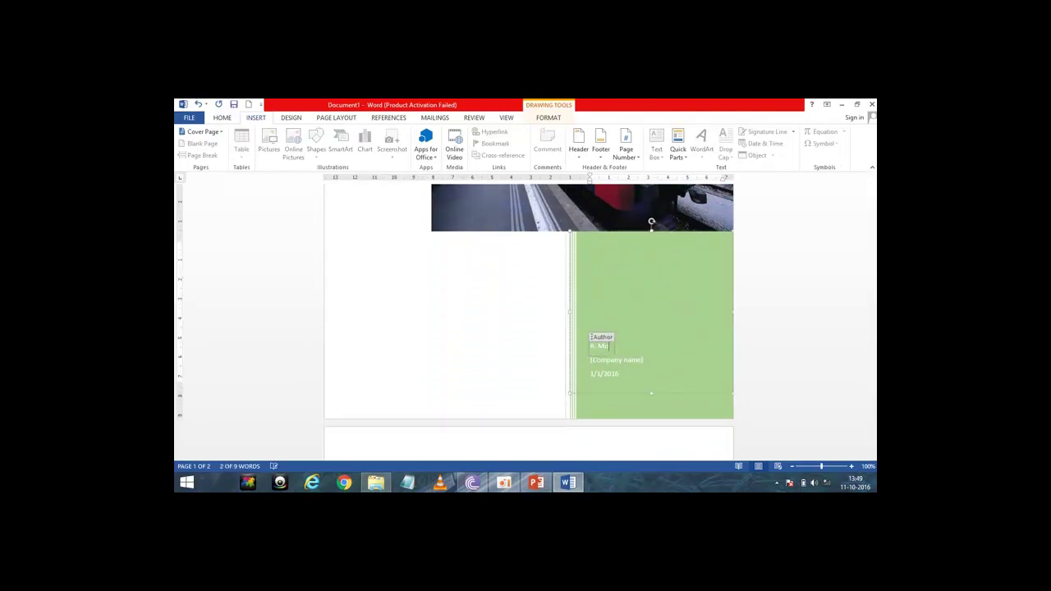
{"action": "left_click", "coordinate": [633, 365]}
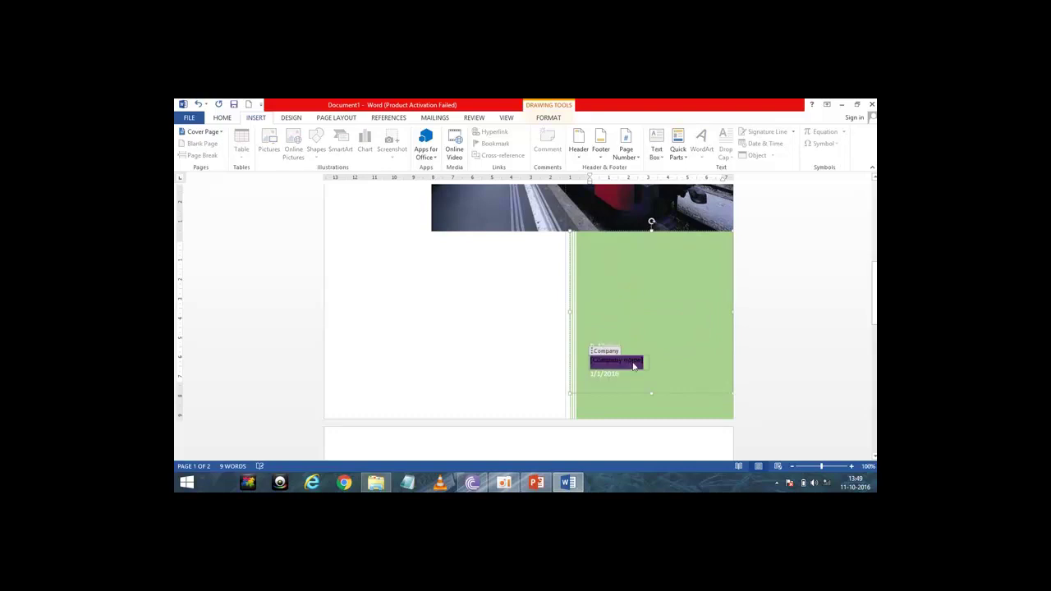
{"action": "type", "text": "Ja"}
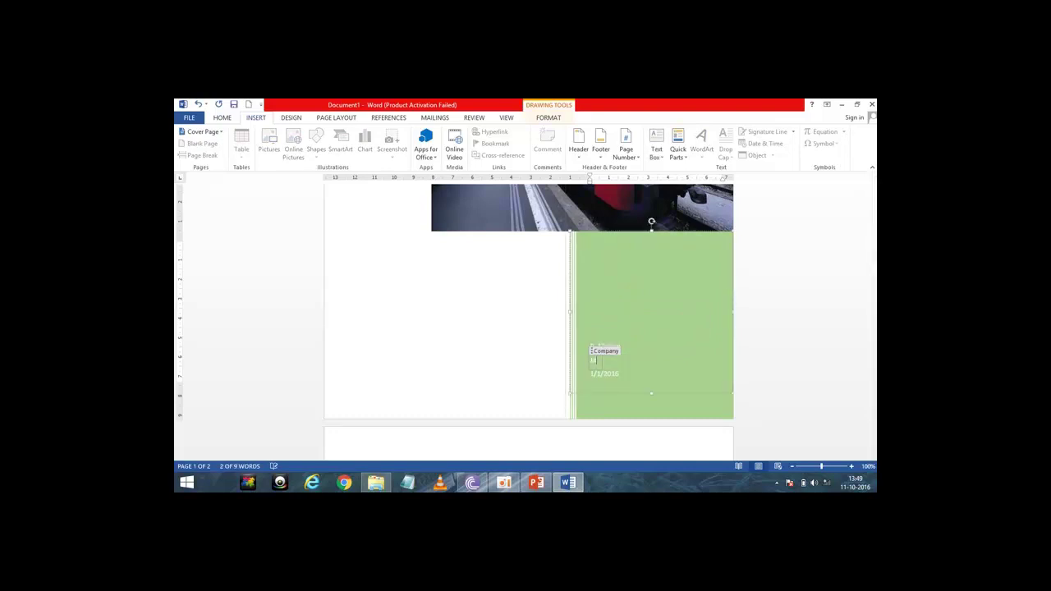
{"action": "type", "text": "i Sr"}
{"action": "type", "text": "isio"}
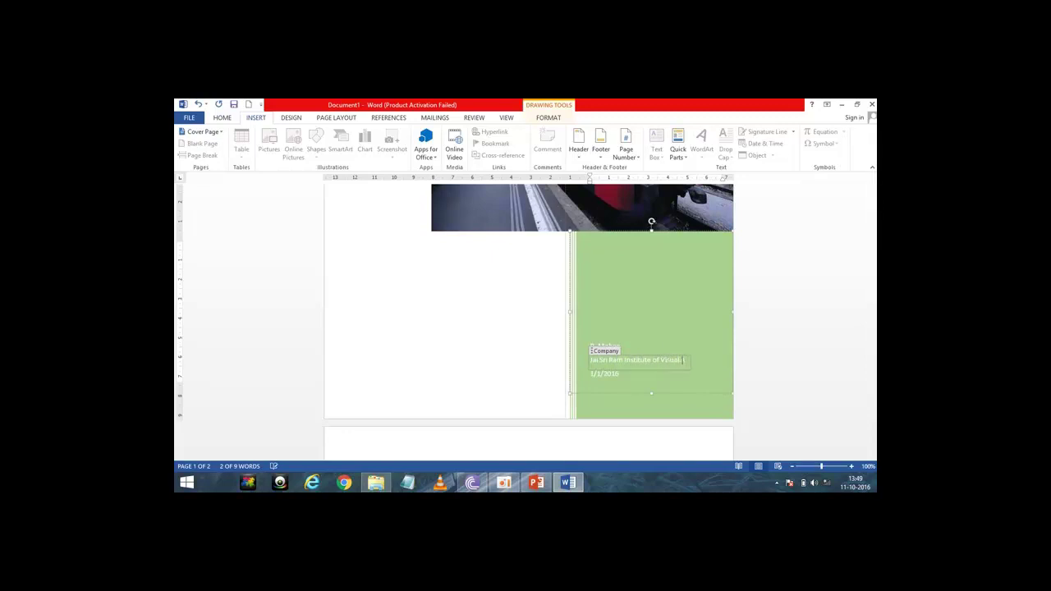
{"action": "type", "text": " Academy"}
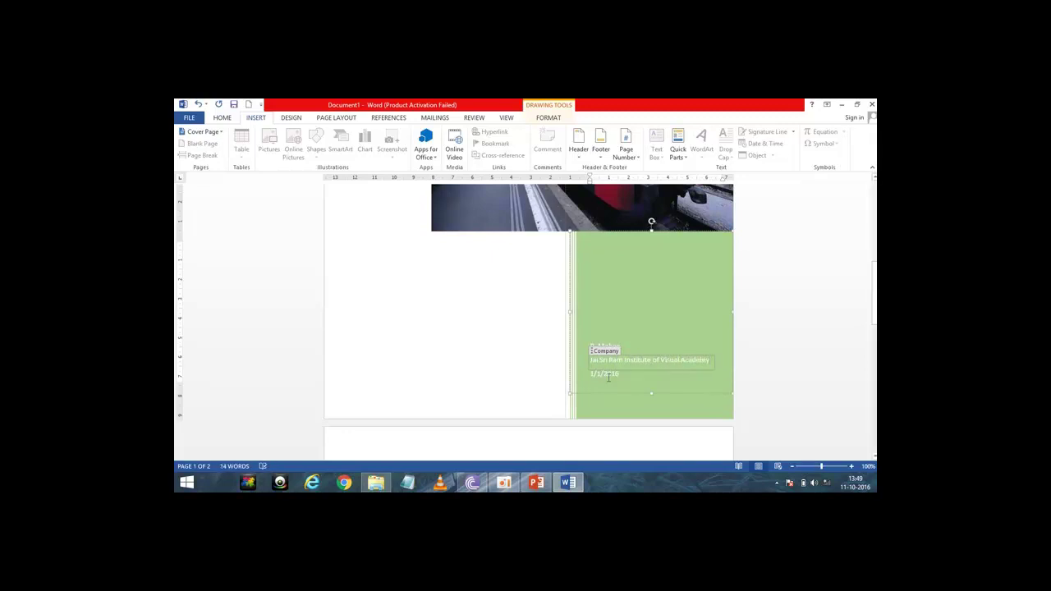
Replace the cover page date text with 'Bhubaneswar'
{"action": "left_click", "coordinate": [616, 376]}
{"action": "left_click_drag", "start_coordinate": [623, 376], "coordinate": [598, 376]}
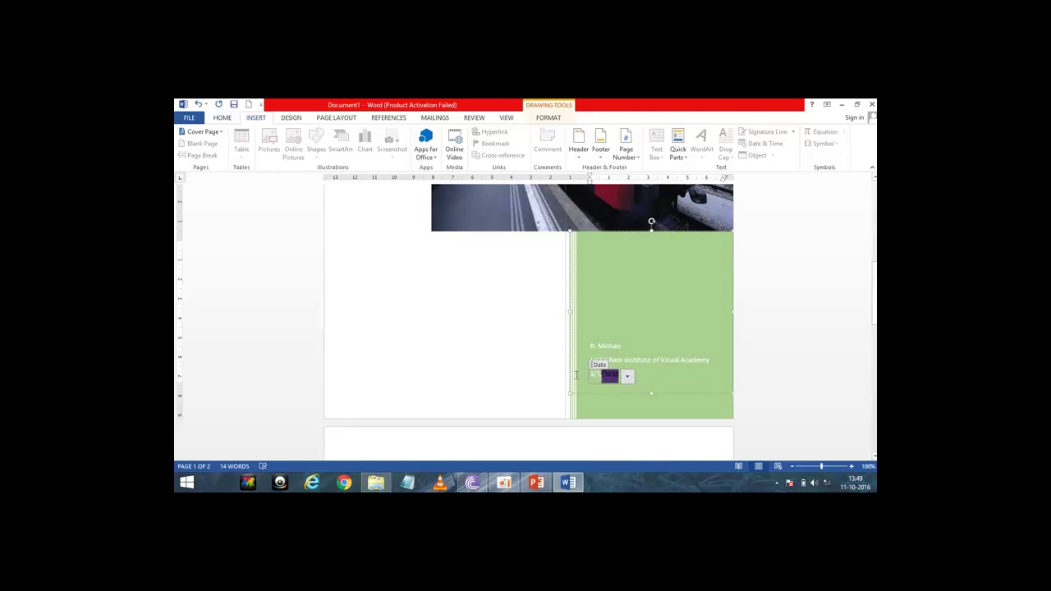
{"action": "key", "text": "Delete"}
{"action": "type", "text": "Bhubane"}
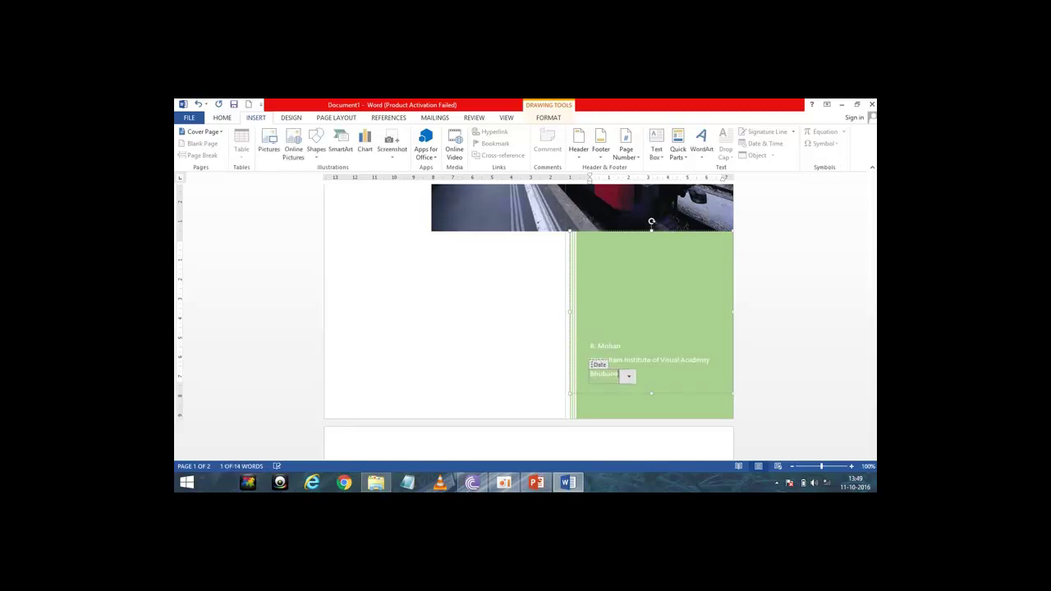
{"action": "type", "text": "swar"}
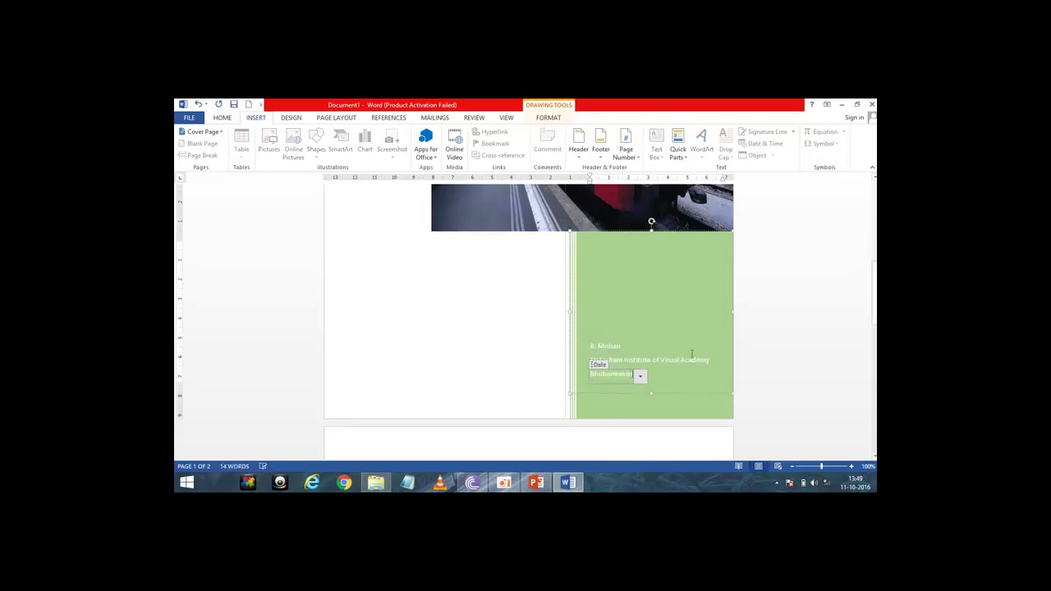
{"action": "left_click", "coordinate": [691, 348]}
Shrink the large 'Bhubaneswar' text in the green panel a few sizes so it fits one line
{"action": "scroll", "coordinate": [778, 251], "scroll_direction": "up", "scroll_amount": 5}
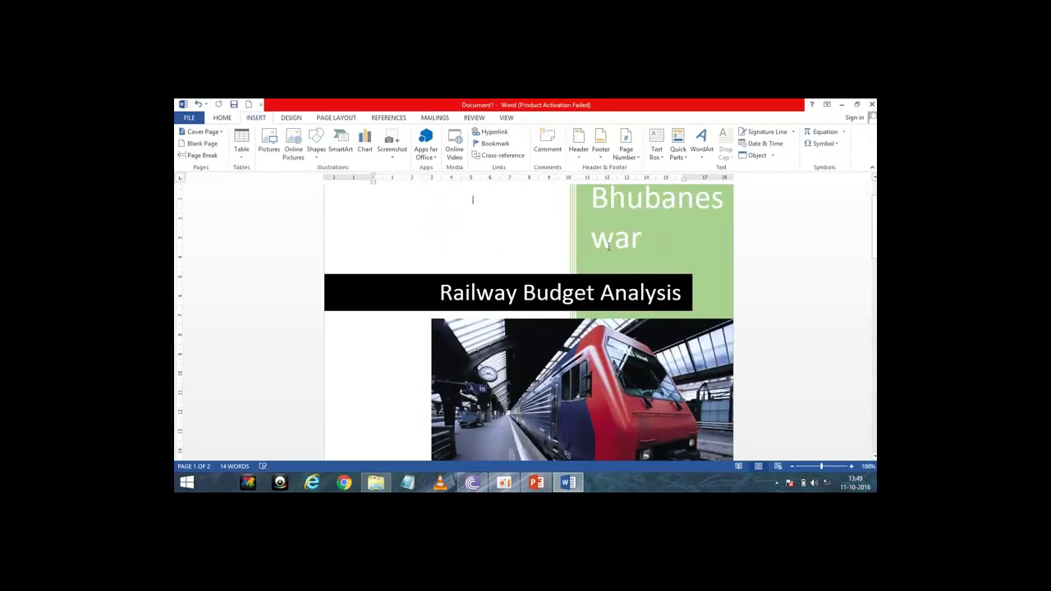
{"action": "scroll", "coordinate": [749, 239], "scroll_direction": "up", "scroll_amount": 2}
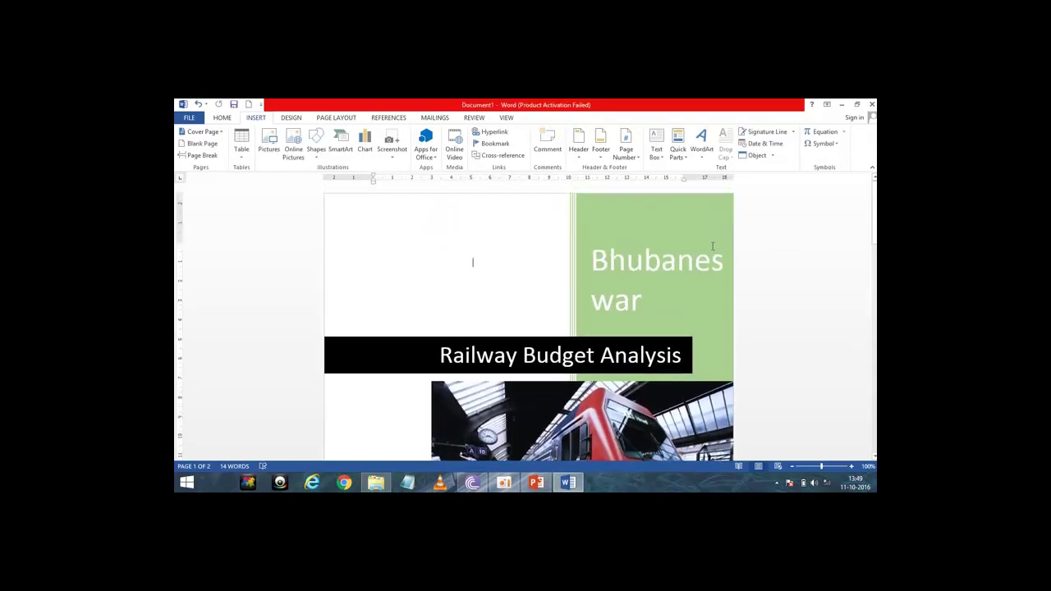
{"action": "left_click", "coordinate": [662, 263]}
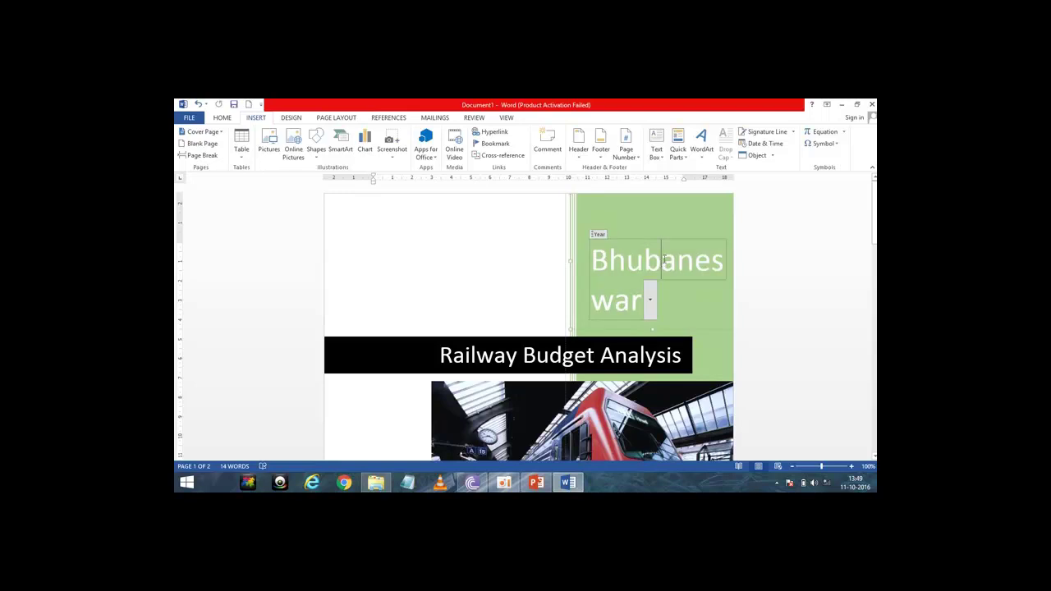
{"action": "left_click", "coordinate": [599, 235]}
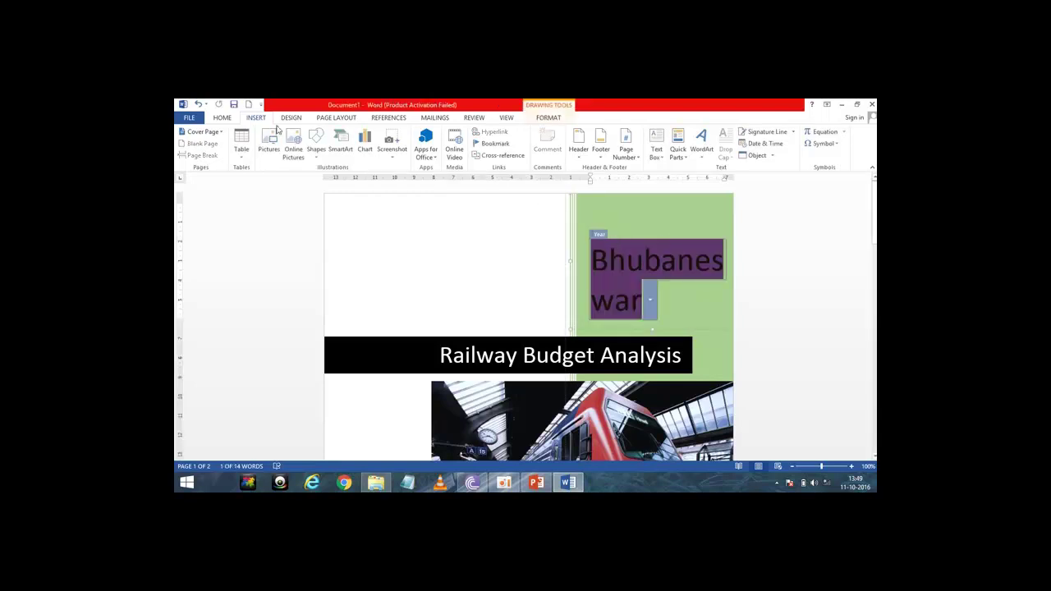
{"action": "left_click", "coordinate": [223, 117]}
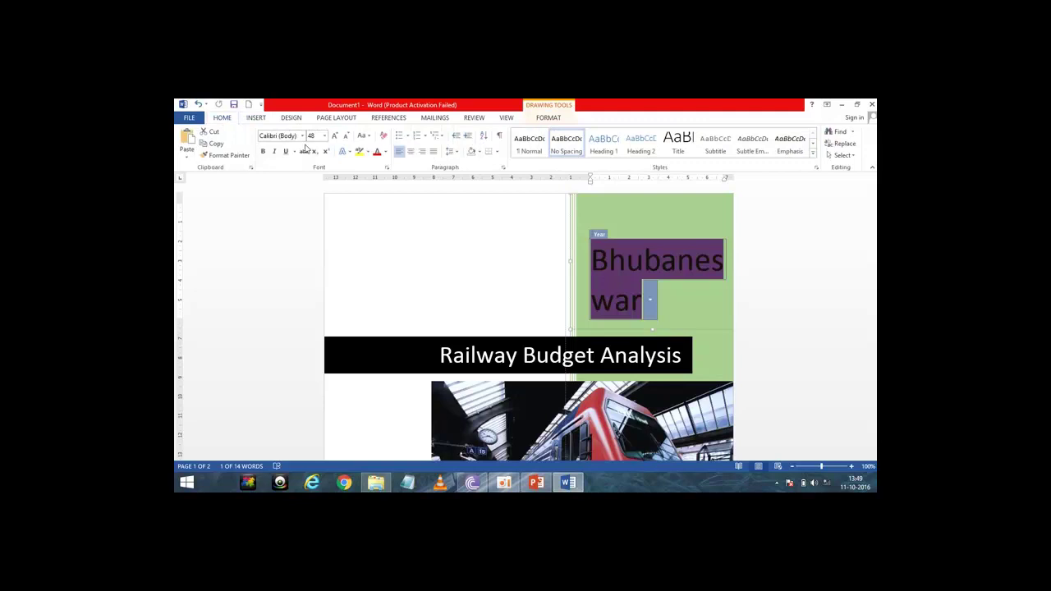
{"action": "left_click", "coordinate": [347, 137]}
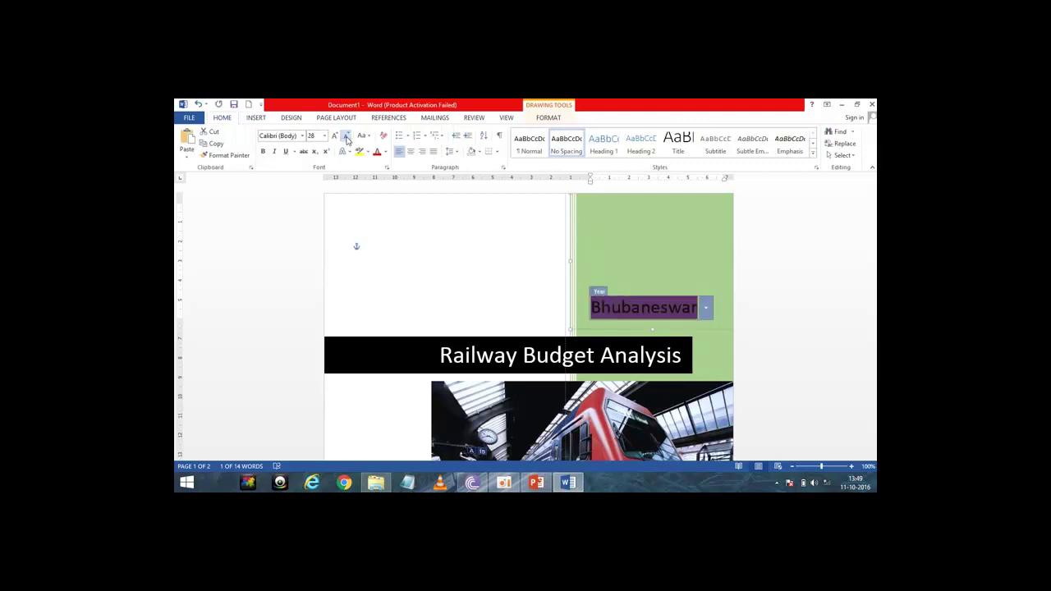
{"action": "left_click", "coordinate": [347, 138]}
{"action": "left_click", "coordinate": [628, 309]}
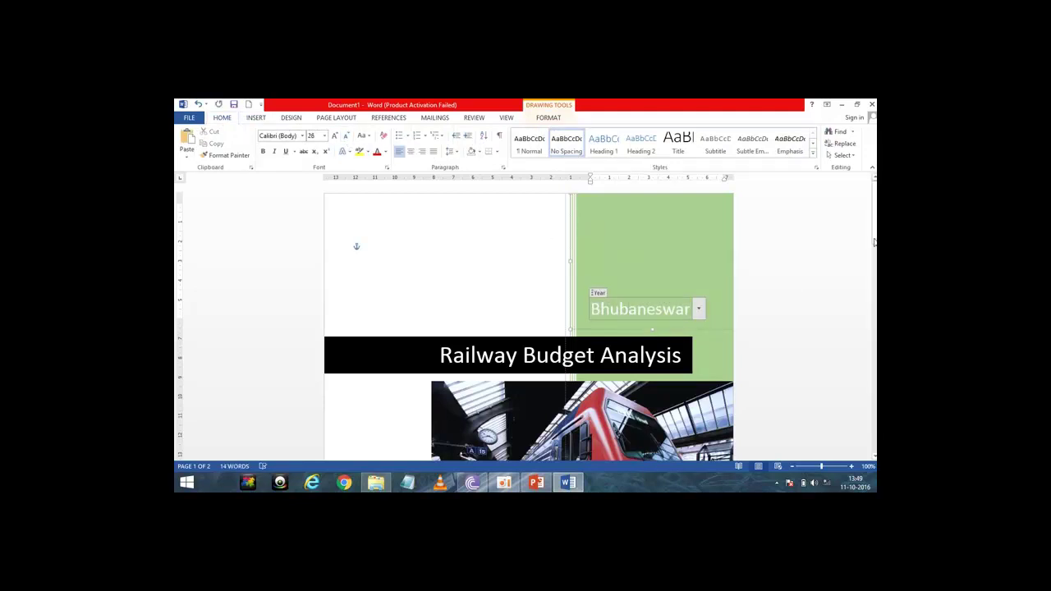
{"action": "mouse_move", "coordinate": [875, 242]}
{"action": "left_mouse_down"}
{"action": "mouse_move", "coordinate": [868, 289]}
{"action": "mouse_move", "coordinate": [854, 219]}
{"action": "left_mouse_up"}
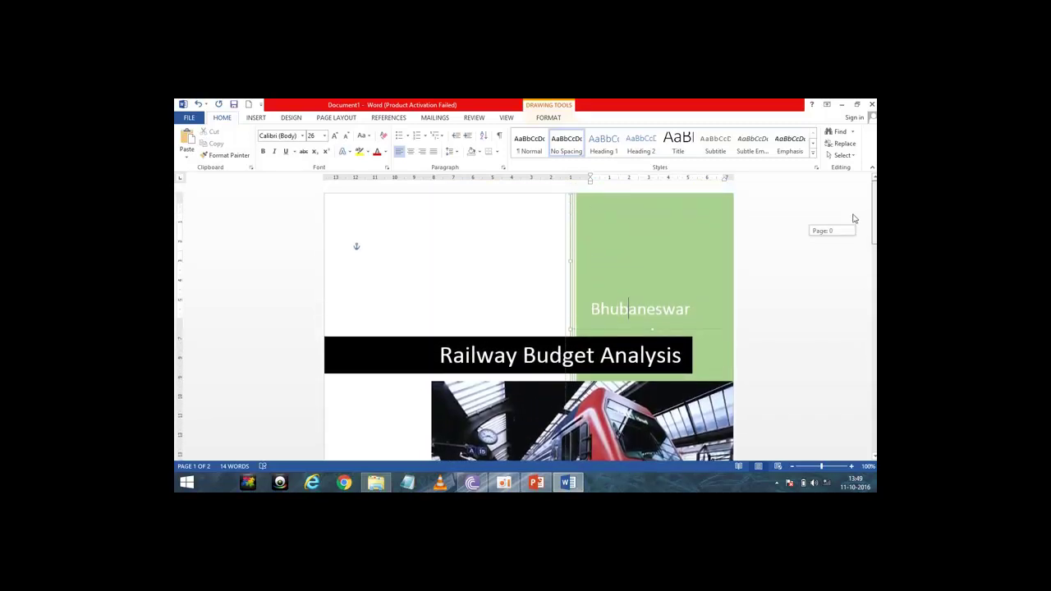
{"action": "left_click", "coordinate": [474, 260]}
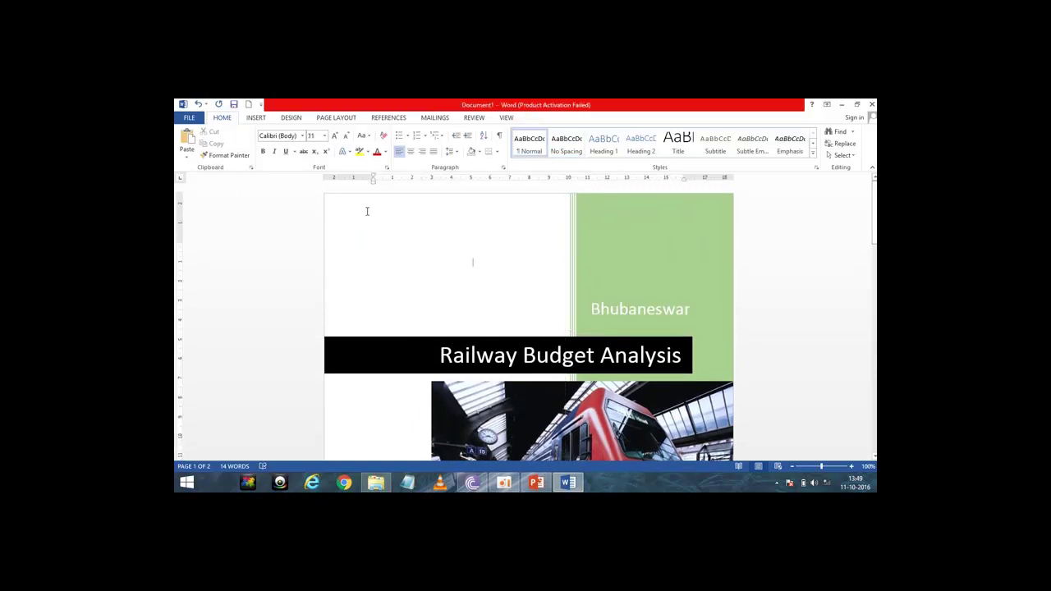
{"action": "left_click", "coordinate": [252, 120]}
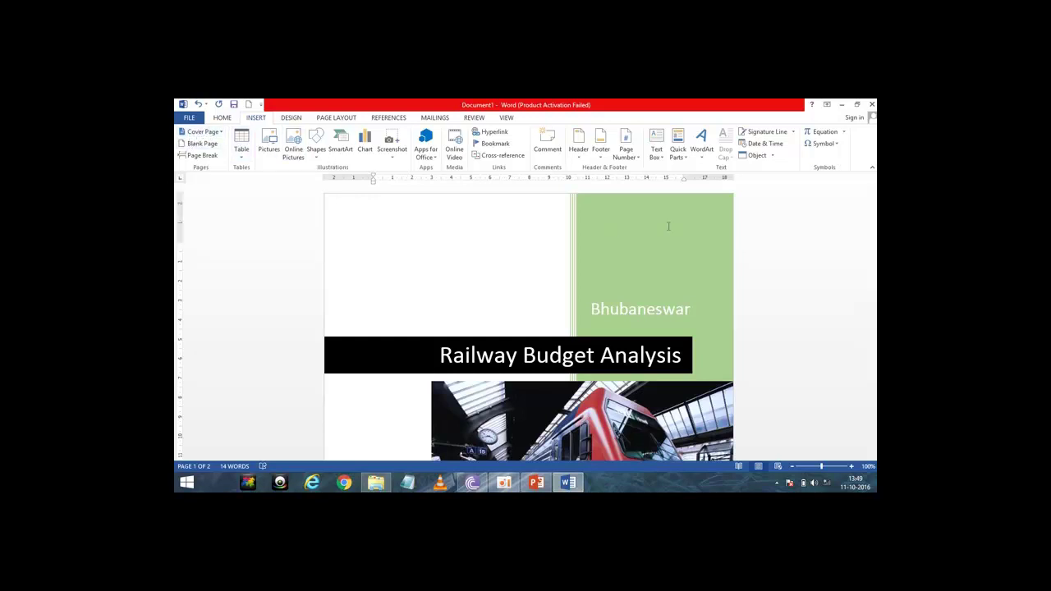
Insert a blank page at the start of page 2, making the document three pages
{"action": "left_click_drag", "start_coordinate": [874, 202], "coordinate": [874, 337]}
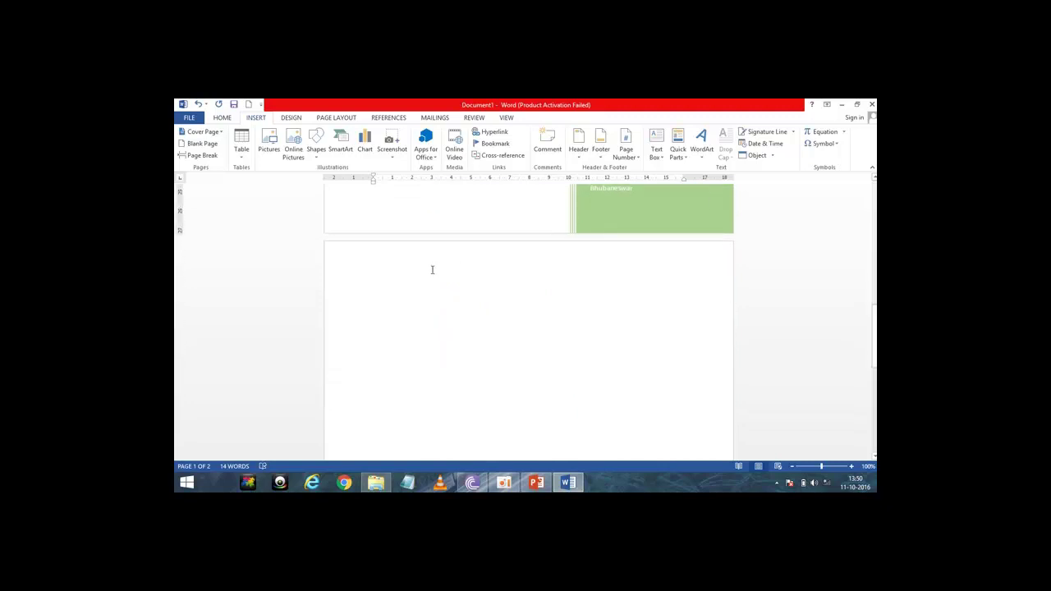
{"action": "left_click", "coordinate": [435, 287]}
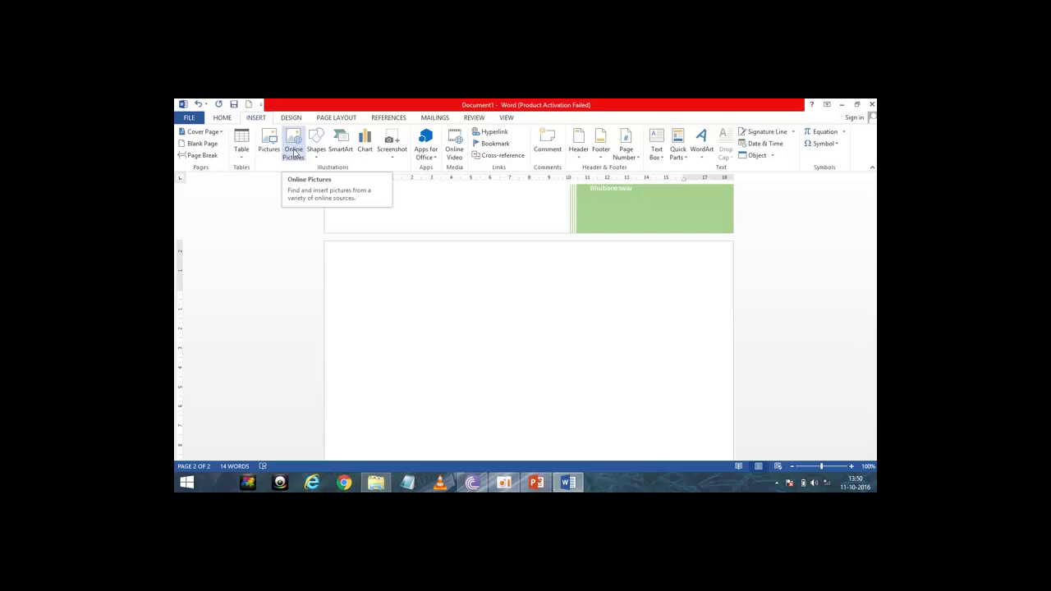
{"action": "left_click", "coordinate": [207, 145]}
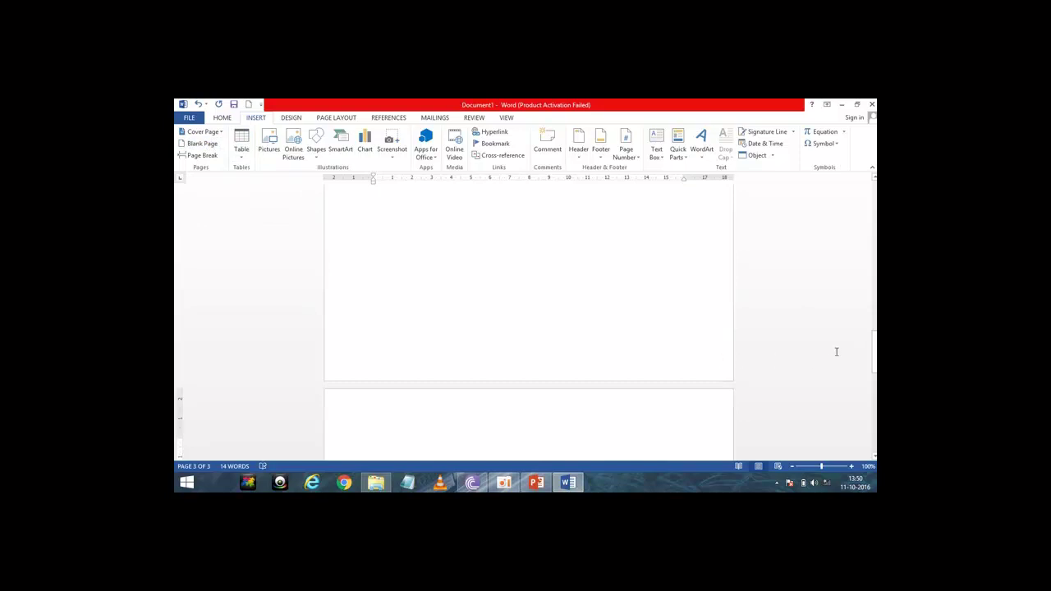
Type the first alphabet lines on page 3, from A down to IJKL
{"action": "mouse_move", "coordinate": [874, 345]}
{"action": "left_mouse_down"}
{"action": "mouse_move", "coordinate": [860, 270]}
{"action": "mouse_move", "coordinate": [874, 361]}
{"action": "left_mouse_up"}
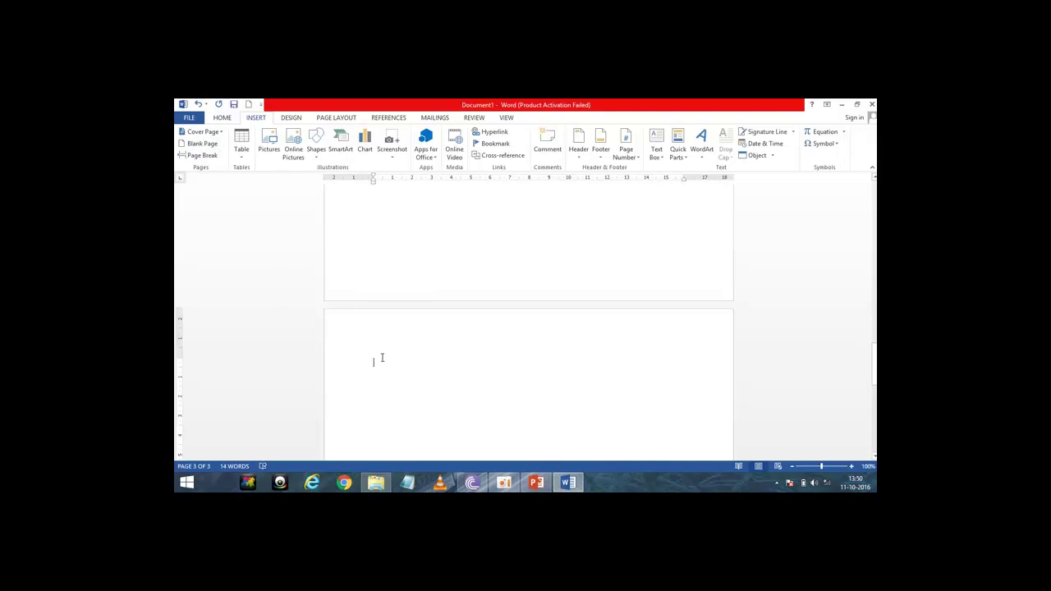
{"action": "type", "text": "A B C"}
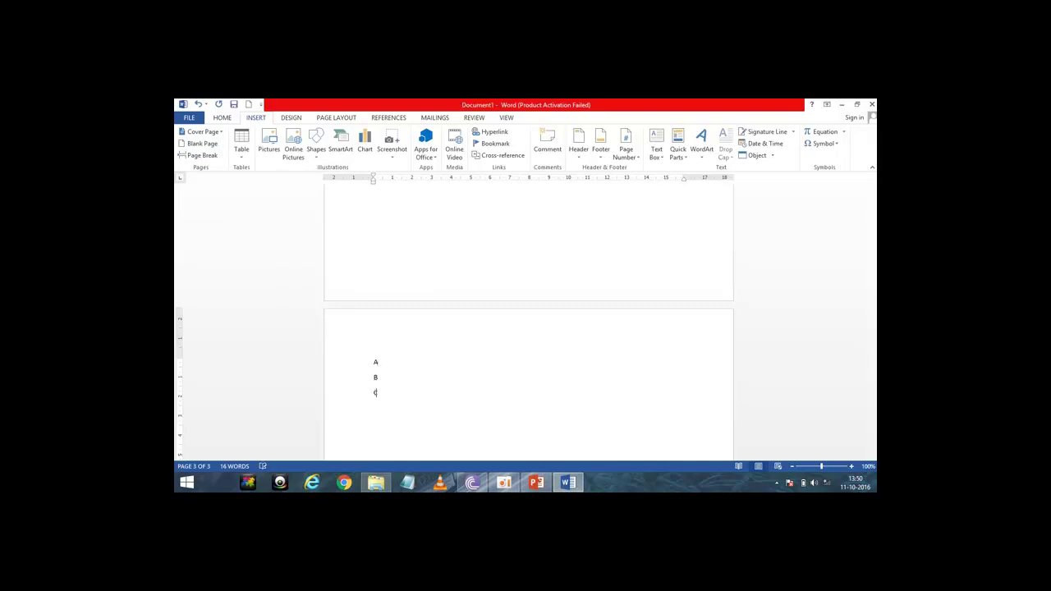
{"action": "type", "text": " D"}
{"action": "key", "text": "Return"}
{"action": "key", "text": "Return"}
{"action": "type", "text": "H"}
{"action": "key", "text": "Return"}
{"action": "type", "text": "IJK"}
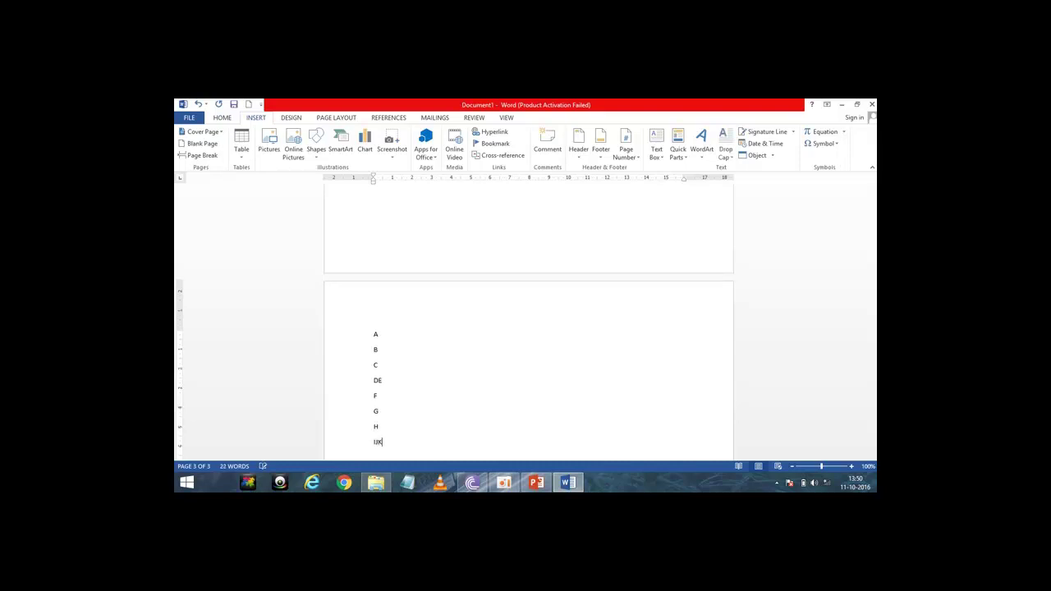
{"action": "type", "text": "L"}
Add the remaining alphabet lines MNOP, QRST and UVWXYZ
{"action": "key", "text": "Return"}
{"action": "type", "text": "MNOP"}
{"action": "key", "text": "Return"}
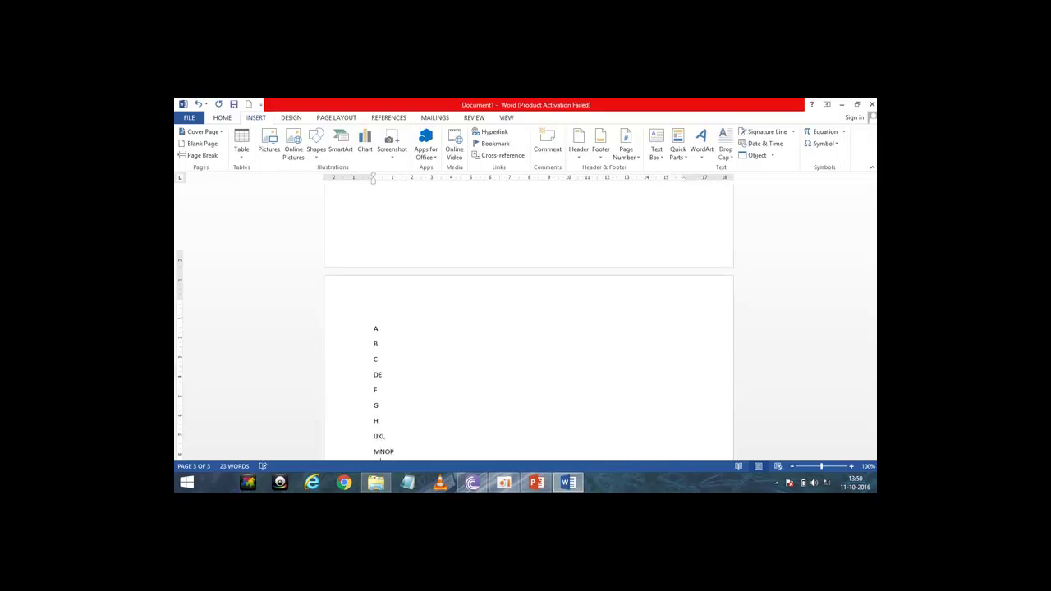
{"action": "type", "text": "QRST"}
{"action": "key", "text": "Return"}
{"action": "type", "text": "UVWXYZ"}
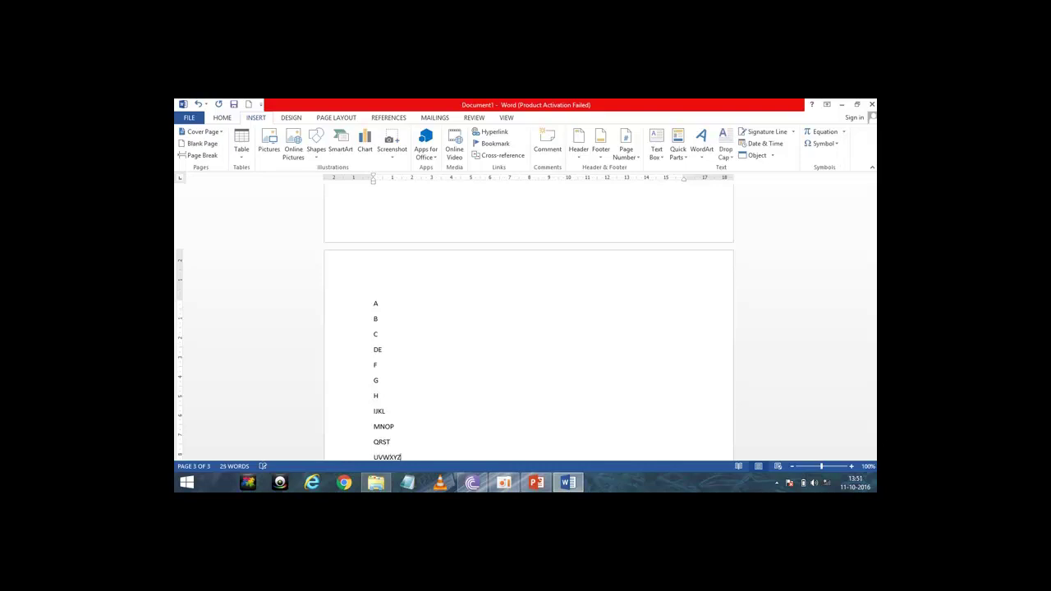
{"action": "key", "text": "Return"}
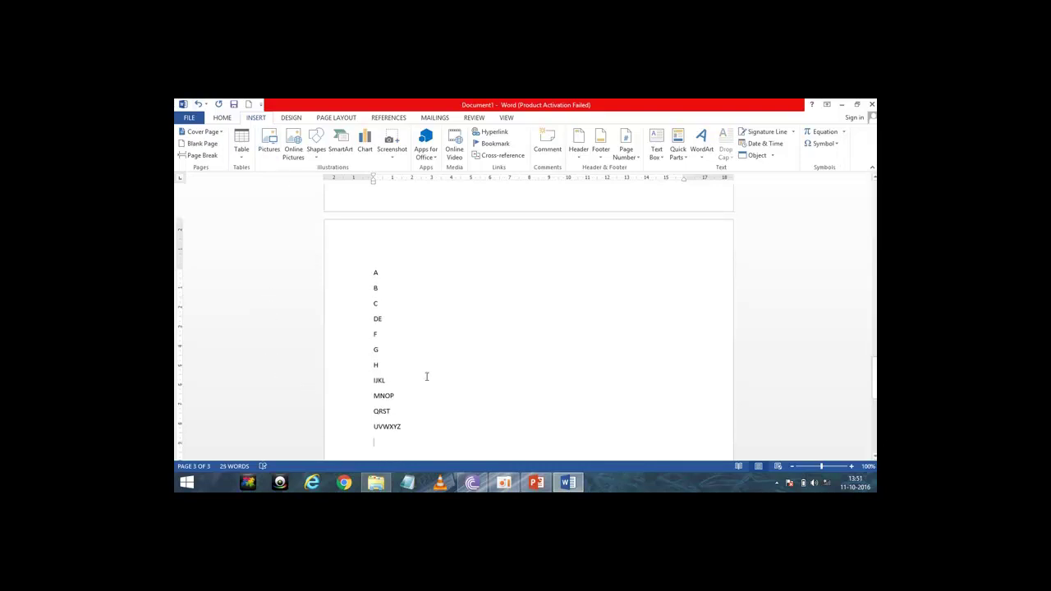
{"action": "left_click_drag", "start_coordinate": [874, 391], "coordinate": [874, 407]}
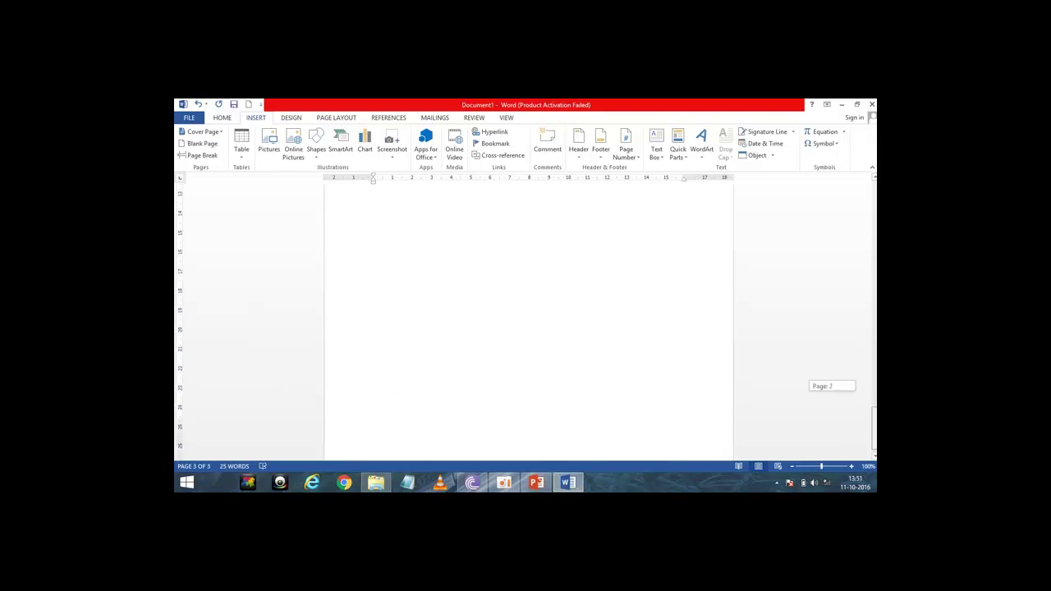
{"action": "left_click_drag", "start_coordinate": [874, 406], "coordinate": [874, 427]}
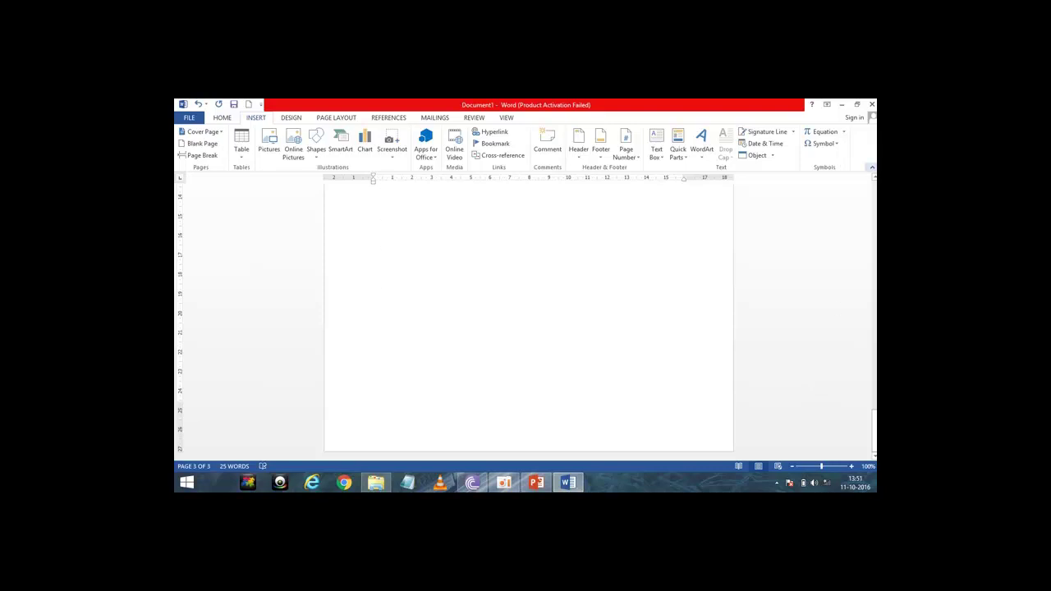
{"action": "scroll", "coordinate": [529, 321], "scroll_direction": "up", "scroll_amount": 1}
Insert a page break after the UVWXYZ line so a fourth page begins
{"action": "scroll", "coordinate": [494, 245], "scroll_direction": "up", "scroll_amount": 2}
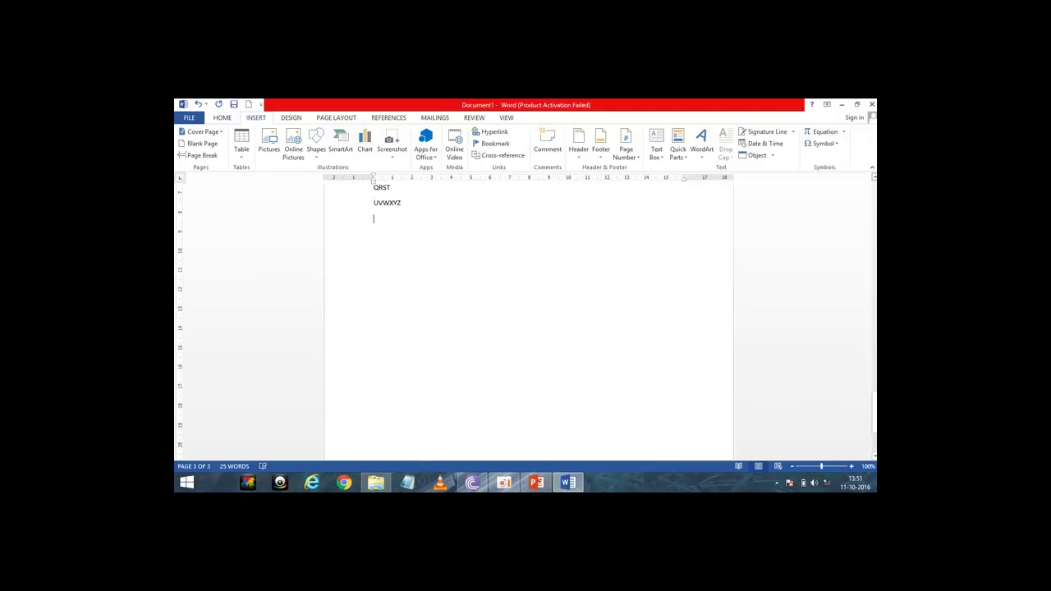
{"action": "scroll", "coordinate": [493, 245], "scroll_direction": "up", "scroll_amount": 1}
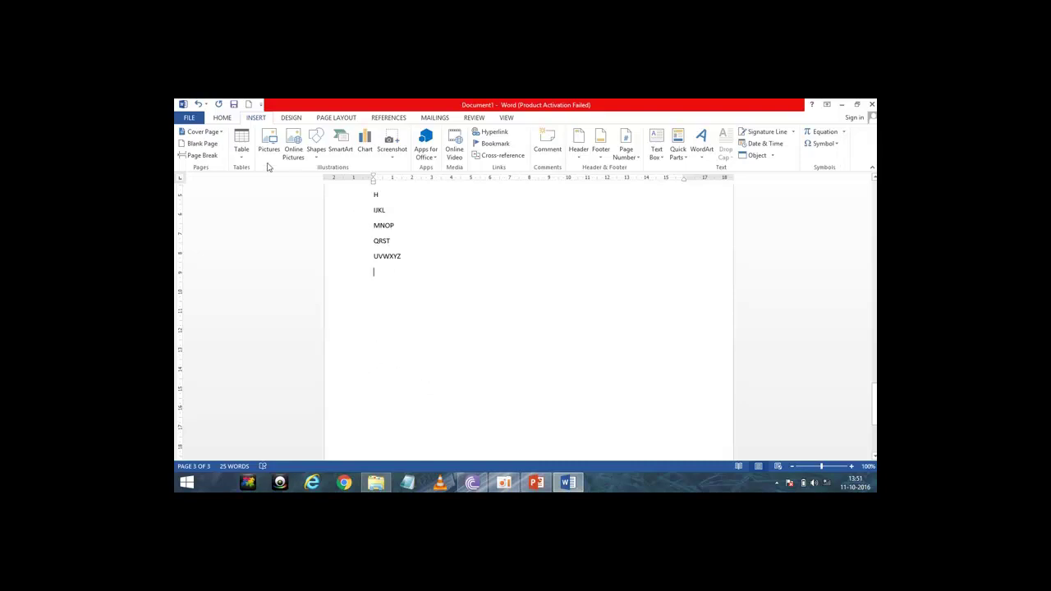
{"action": "left_click", "coordinate": [204, 156]}
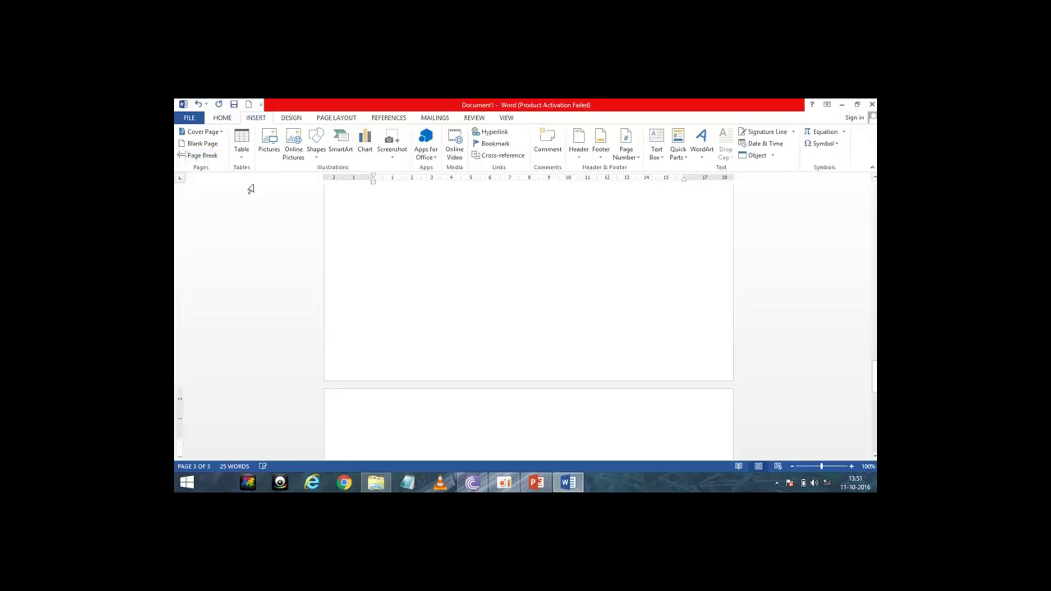
{"action": "key", "text": "ctrl+Return"}
{"action": "mouse_move", "coordinate": [875, 376]}
{"action": "left_mouse_down"}
{"action": "mouse_move", "coordinate": [875, 350]}
{"action": "mouse_move", "coordinate": [875, 376]}
{"action": "left_mouse_up"}
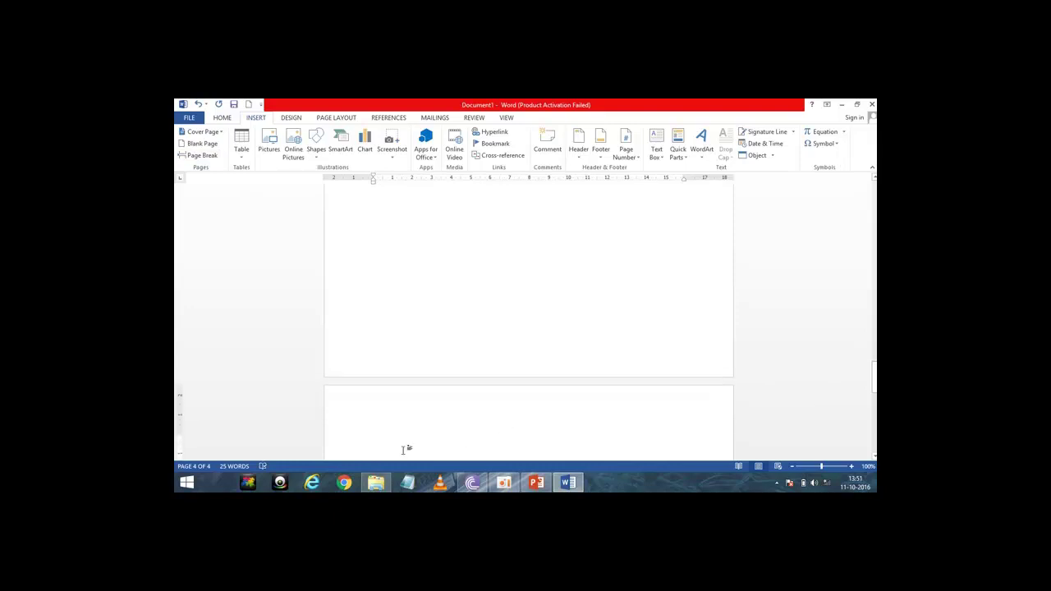